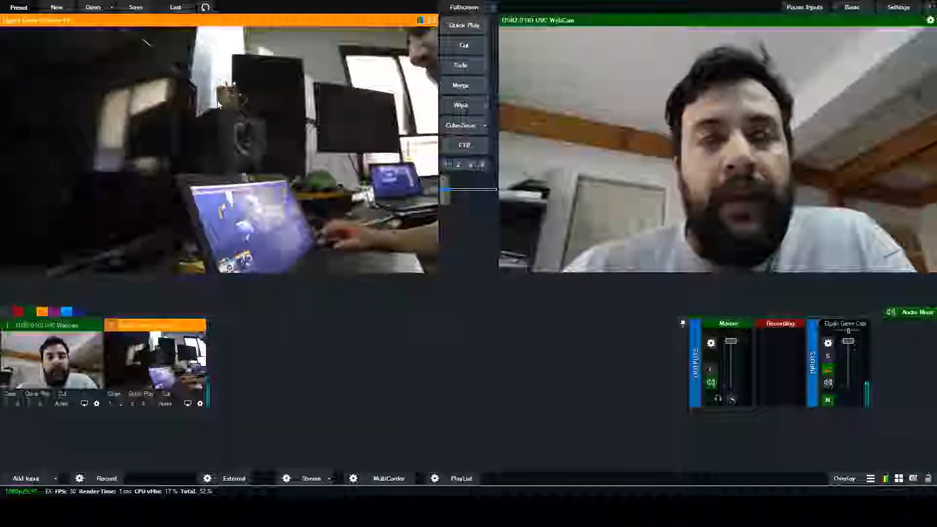
- Close the Elgato Game Capture HD input and add it again as the second source
{"action": "left_click", "coordinate": [113, 397]}
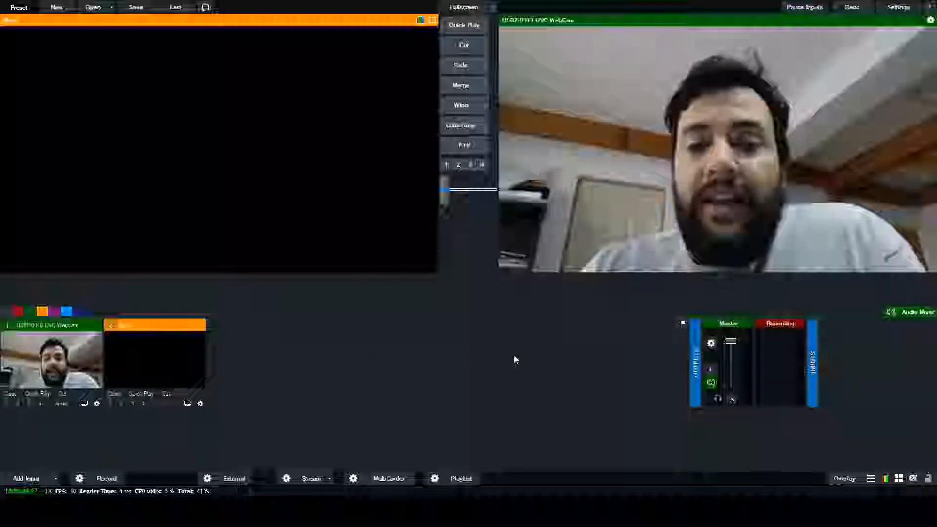
{"action": "left_click", "coordinate": [108, 480]}
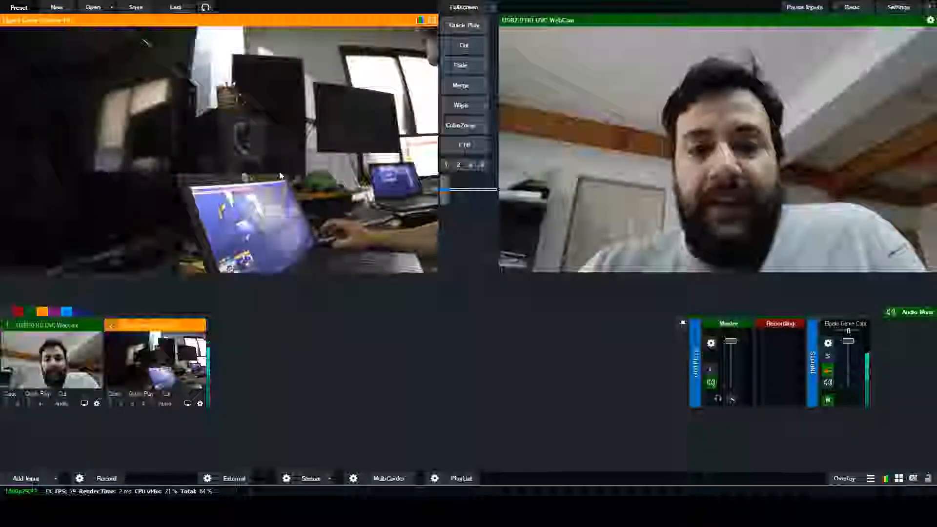
- Switch the output repeatedly between the USB2.0 HD UVC WebCam and the Elgato Game Capture HD with the Cut transition
{"action": "left_click", "coordinate": [464, 45]}
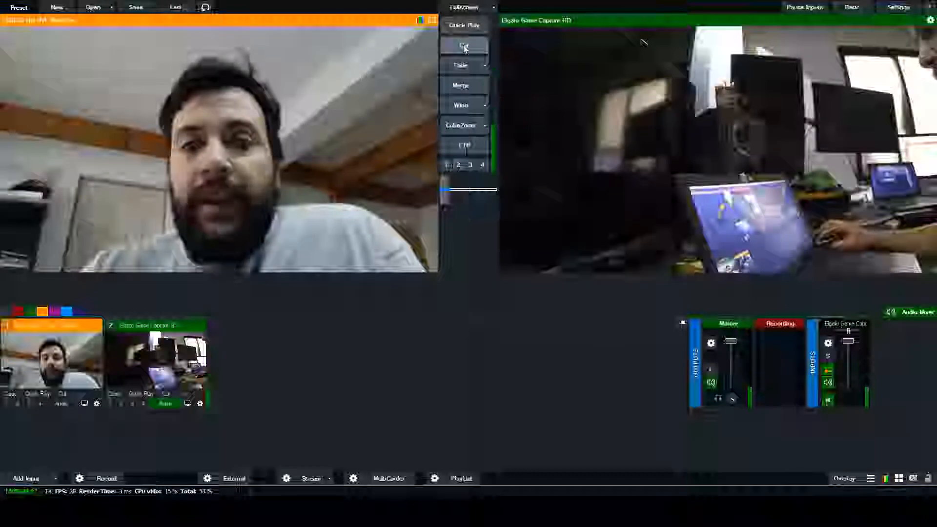
{"action": "left_click", "coordinate": [464, 45]}
{"action": "left_click", "coordinate": [464, 45]}
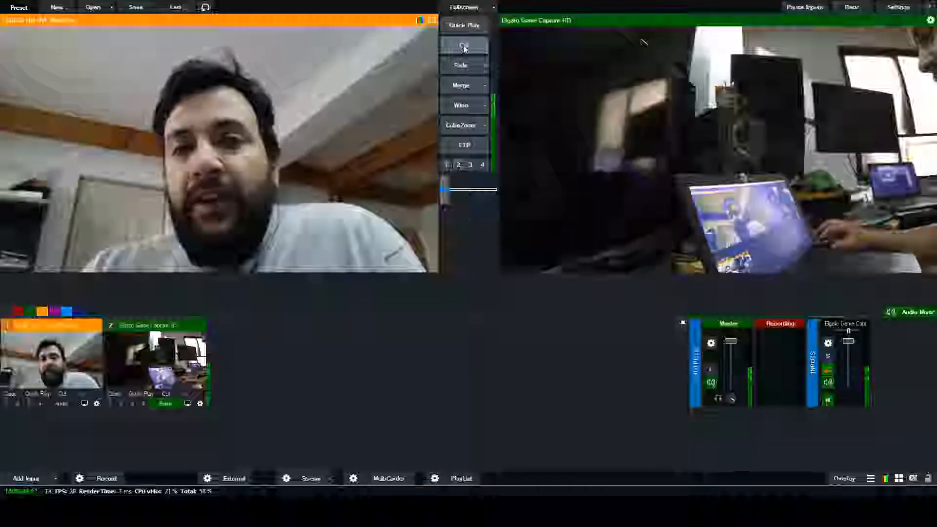
{"action": "left_click", "coordinate": [464, 45]}
{"action": "left_click", "coordinate": [464, 45]}
{"action": "left_click", "coordinate": [464, 45]}
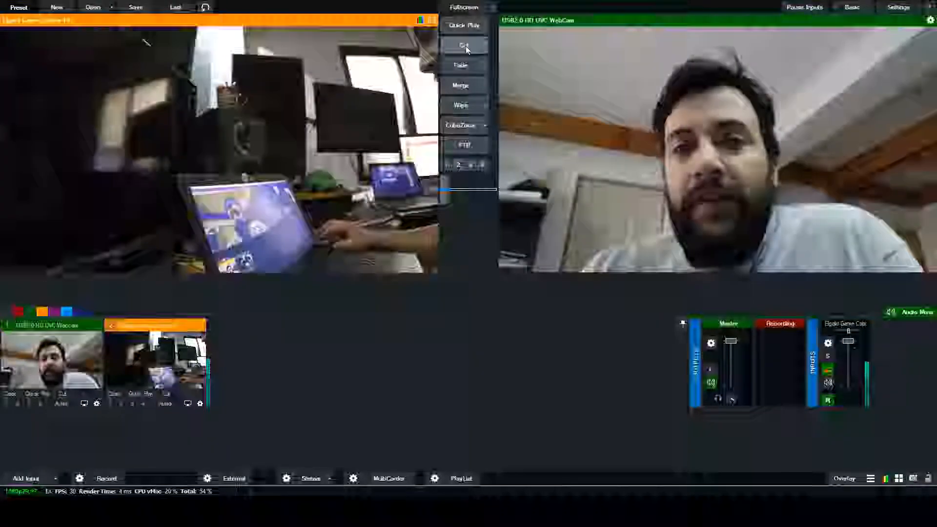
{"action": "left_click", "coordinate": [464, 45]}
{"action": "left_click", "coordinate": [464, 45]}
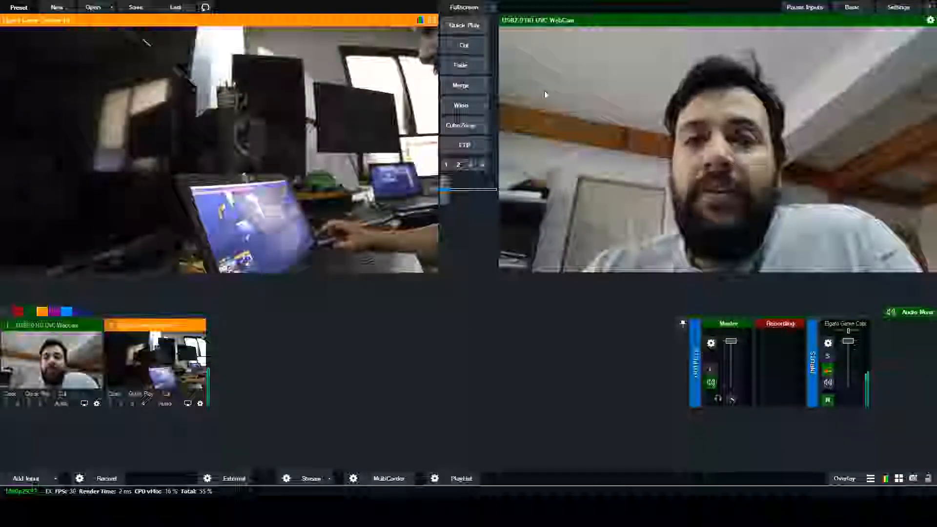
- Switch the output back and forth between the webcam and the Elgato capture with the Fade transition
{"action": "left_click", "coordinate": [453, 67]}
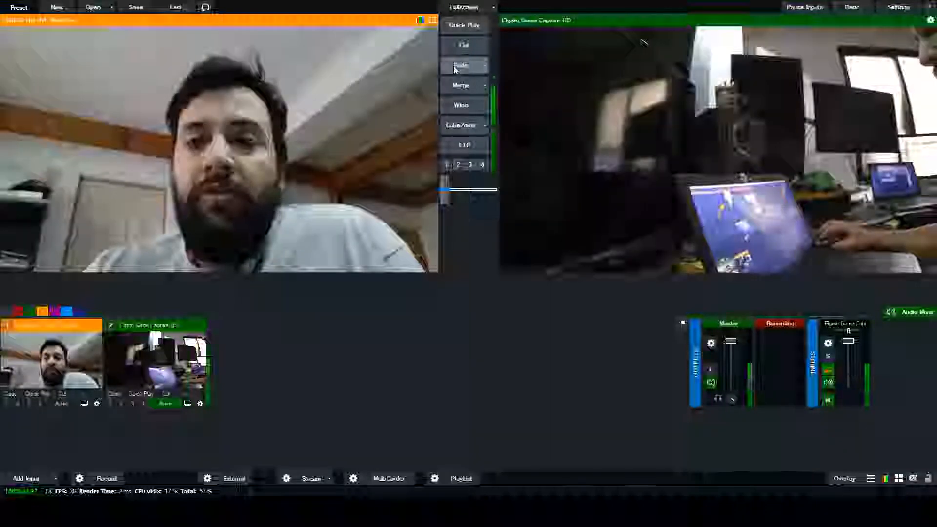
{"action": "left_click", "coordinate": [454, 67]}
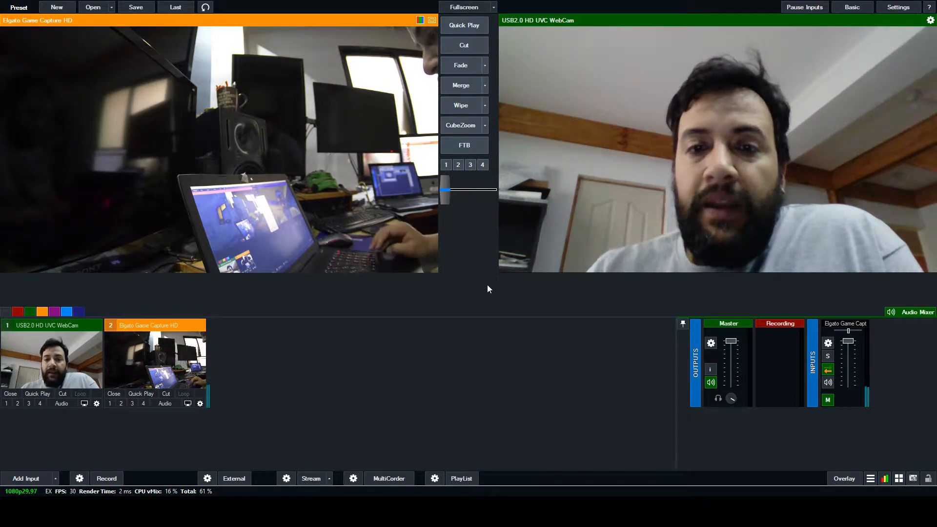
{"action": "left_click", "coordinate": [464, 71]}
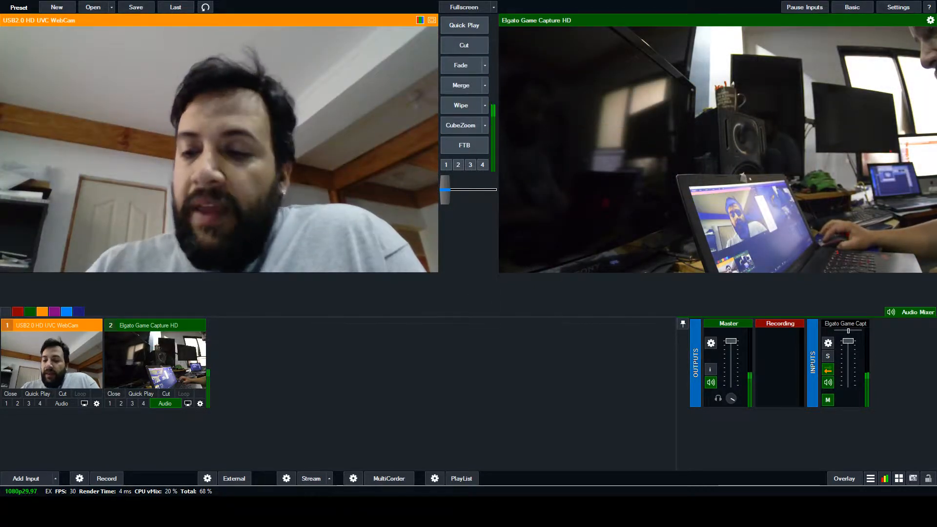
{"action": "left_click", "coordinate": [470, 65]}
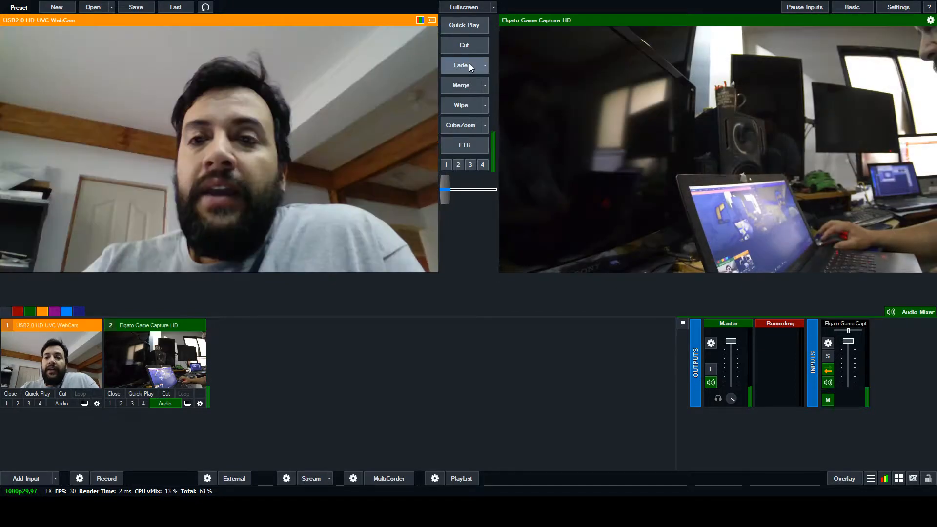
{"action": "left_click", "coordinate": [468, 63]}
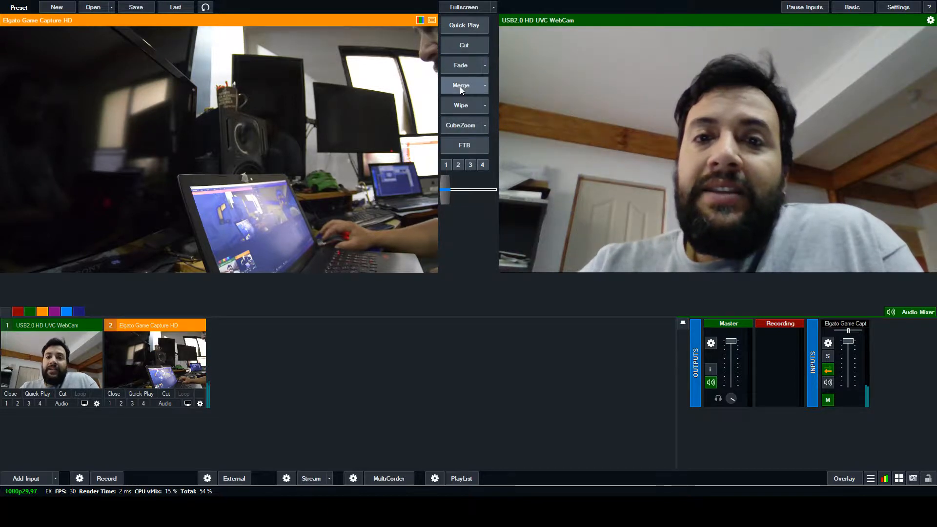
- Bring the Elgato capture to the output with Merge and return to the webcam with Wipe
{"action": "left_click", "coordinate": [485, 85]}
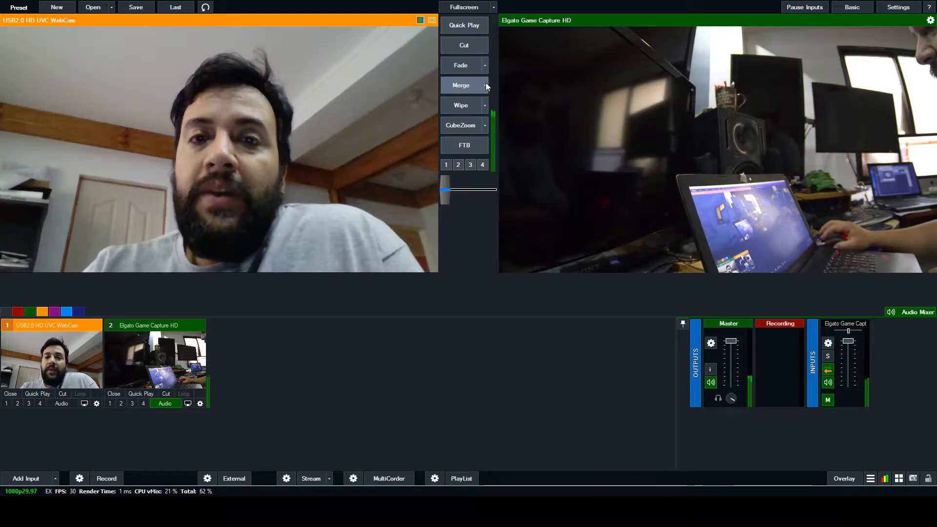
{"action": "left_click", "coordinate": [466, 102]}
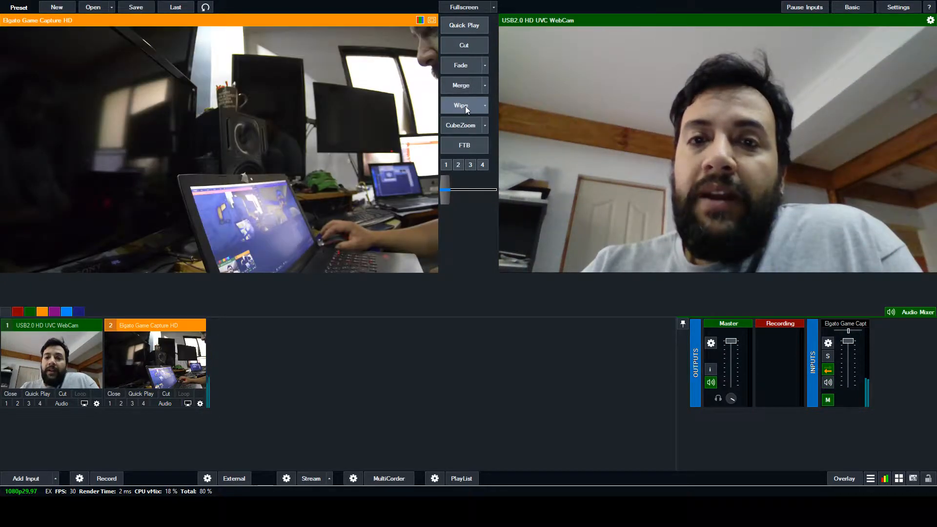
- Try Zoom in place of the Wipe transition, switching the output between the webcam and the Elgato capture
{"action": "left_click", "coordinate": [484, 105]}
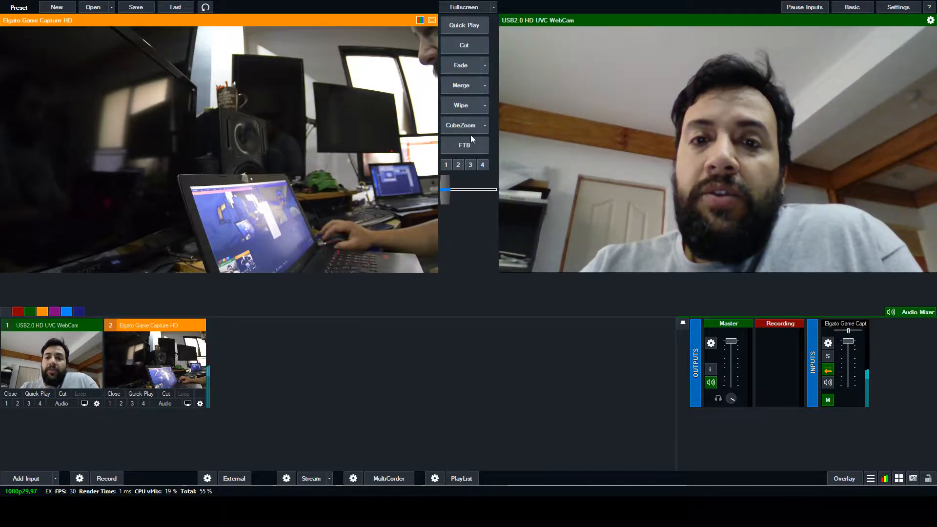
{"action": "left_click", "coordinate": [470, 135]}
{"action": "left_click", "coordinate": [462, 106]}
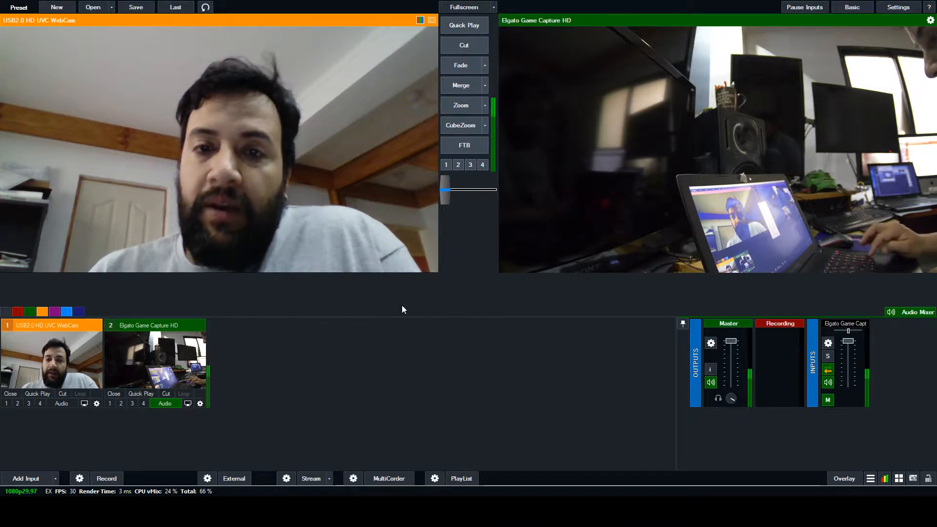
{"action": "left_click", "coordinate": [468, 106]}
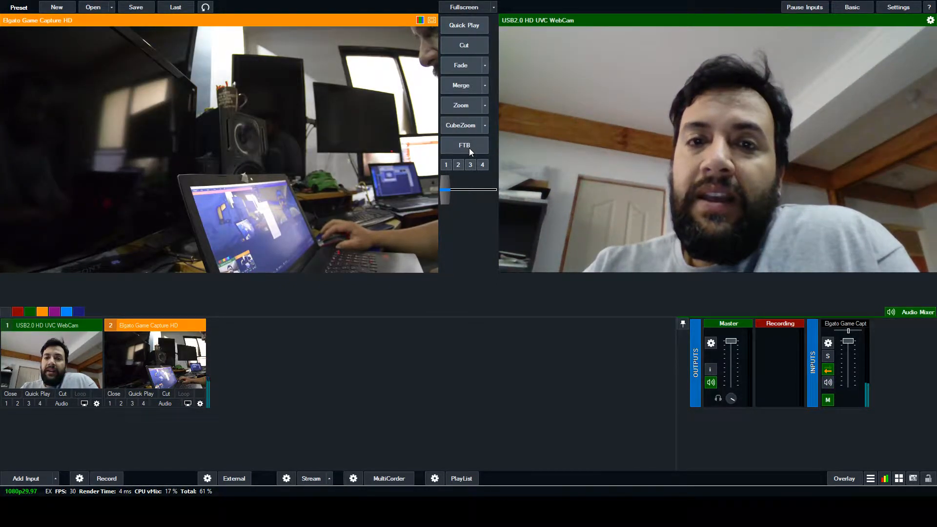
{"action": "left_click", "coordinate": [473, 140]}
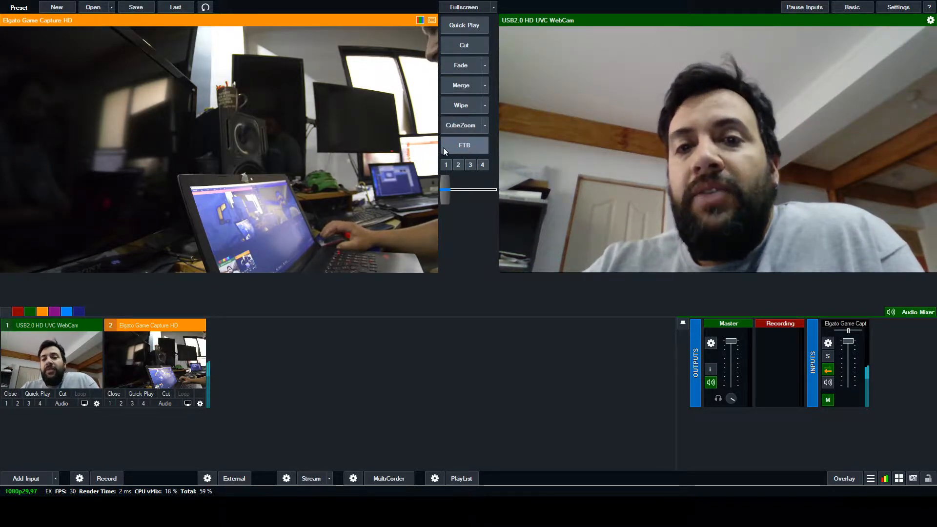
- Fade the output to black and bring it back with FTB
{"action": "left_click", "coordinate": [469, 145]}
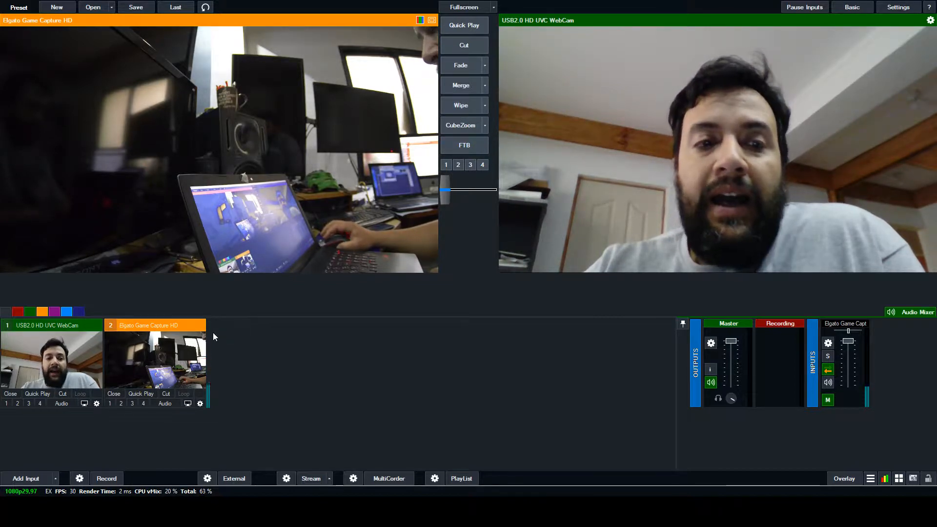
{"action": "left_click", "coordinate": [461, 145]}
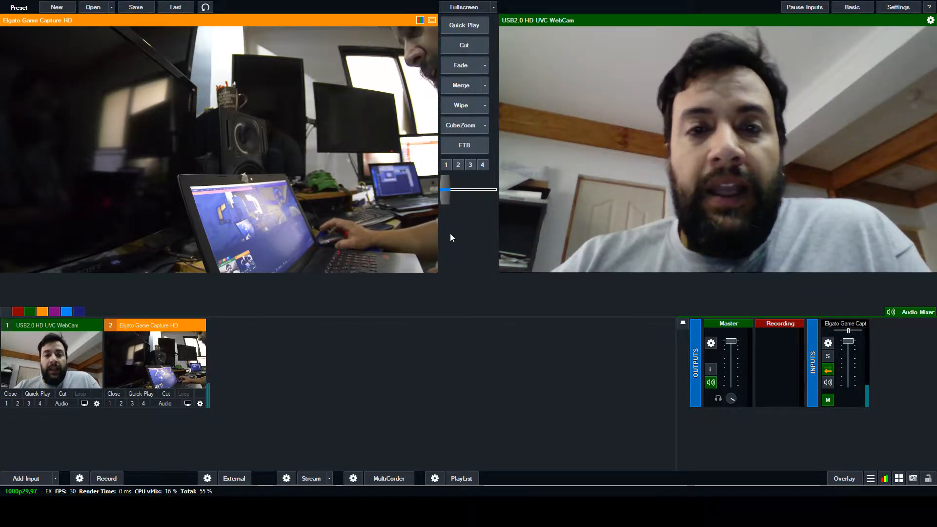
- With the Elgato capture cut to the output, create a virtual copy of the webcam input and show it in the preview
{"action": "left_click", "coordinate": [463, 46]}
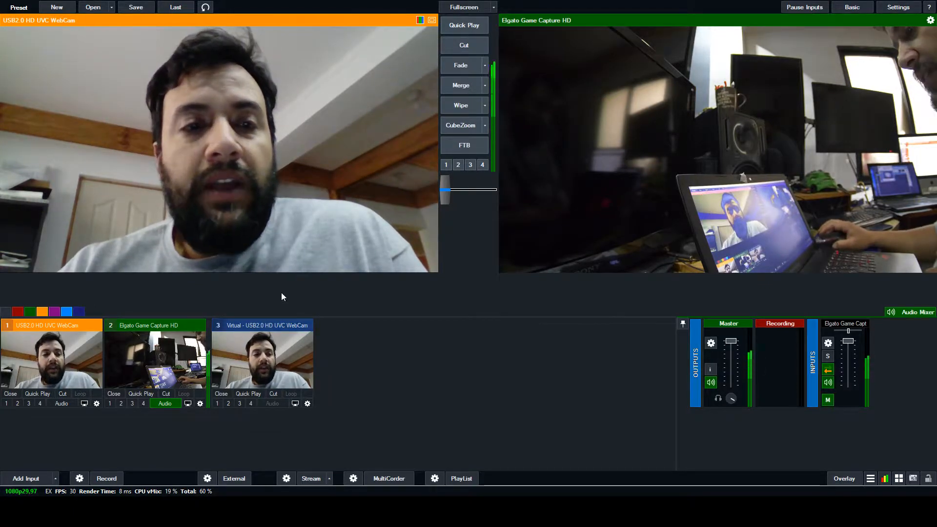
{"action": "left_click", "coordinate": [245, 365]}
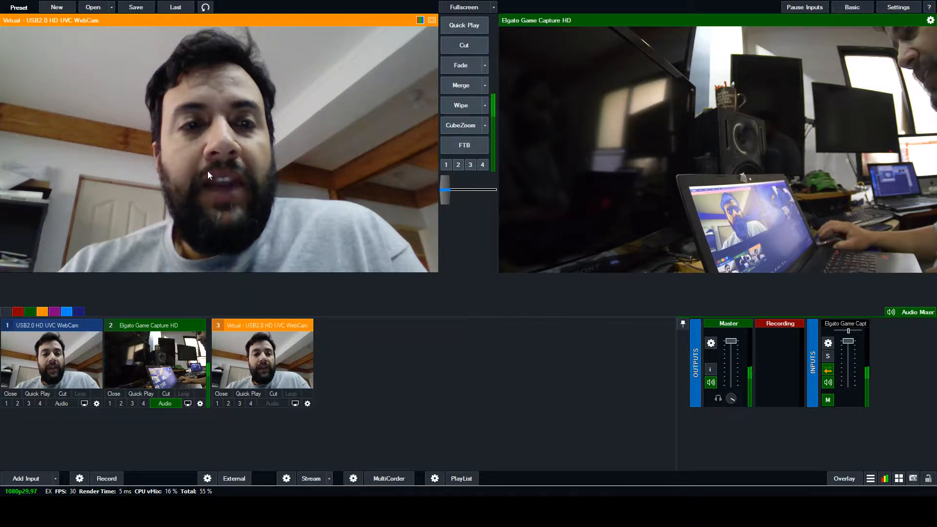
{"action": "left_click", "coordinate": [45, 374]}
{"action": "left_click", "coordinate": [240, 355]}
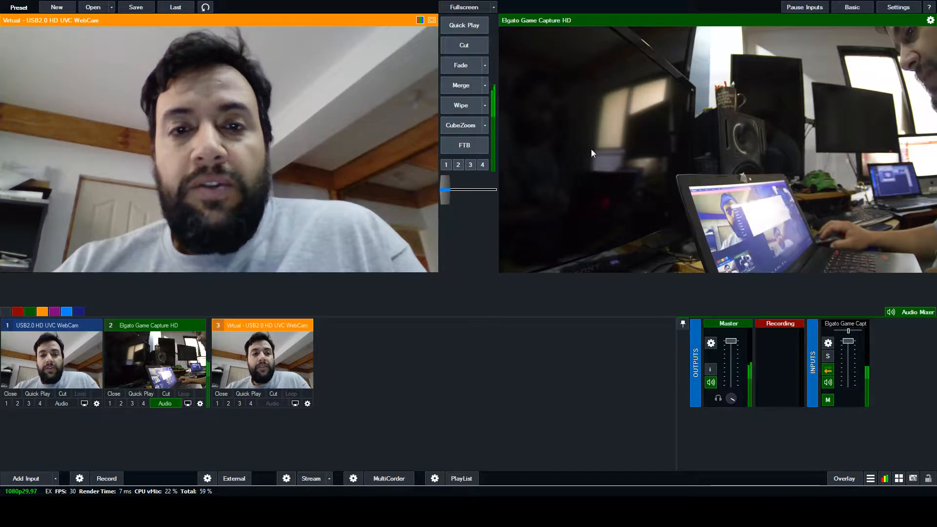
- Scale down the virtual webcam, crop its left and right sides, and place it in the lower-left corner of its frame
{"action": "left_click_drag", "start_coordinate": [512, 171], "coordinate": [485, 172]}
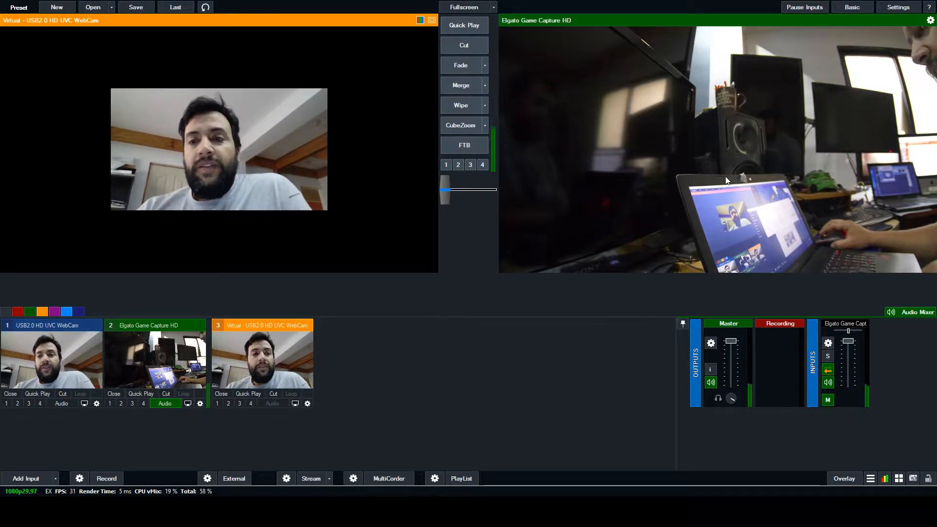
{"action": "left_click_drag", "start_coordinate": [724, 174], "coordinate": [839, 170]}
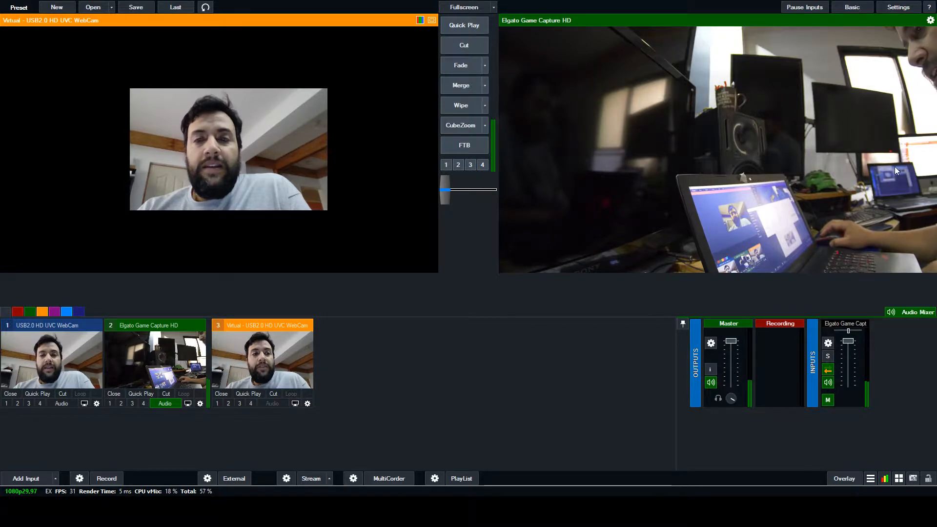
{"action": "mouse_move", "coordinate": [748, 174]}
{"action": "left_mouse_down"}
{"action": "mouse_move", "coordinate": [731, 173]}
{"action": "mouse_move", "coordinate": [760, 173]}
{"action": "mouse_move", "coordinate": [749, 175]}
{"action": "left_mouse_up"}
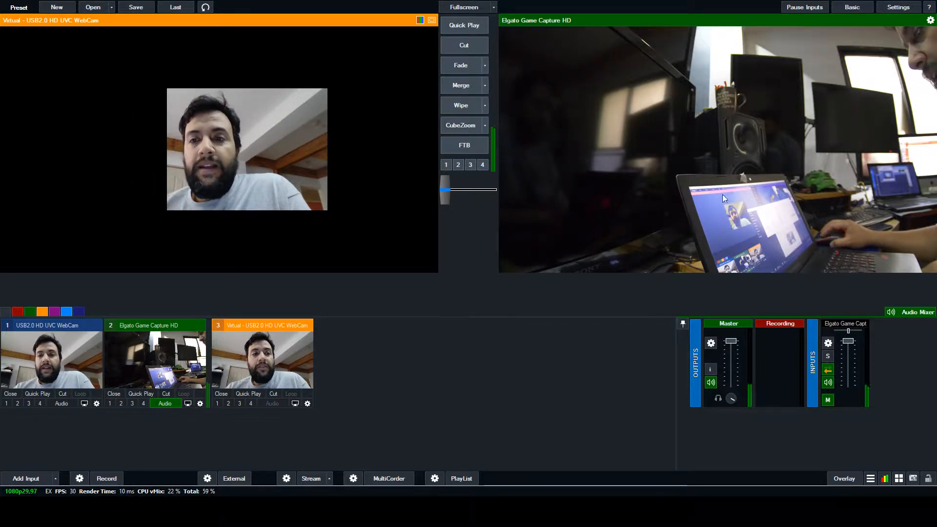
{"action": "left_click_drag", "start_coordinate": [826, 217], "coordinate": [795, 218]}
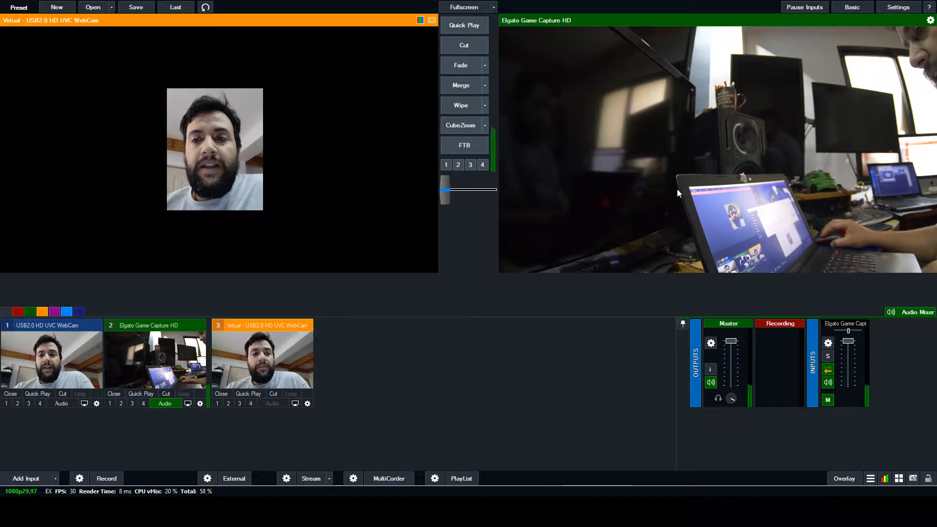
{"action": "left_click_drag", "start_coordinate": [485, 172], "coordinate": [478, 174]}
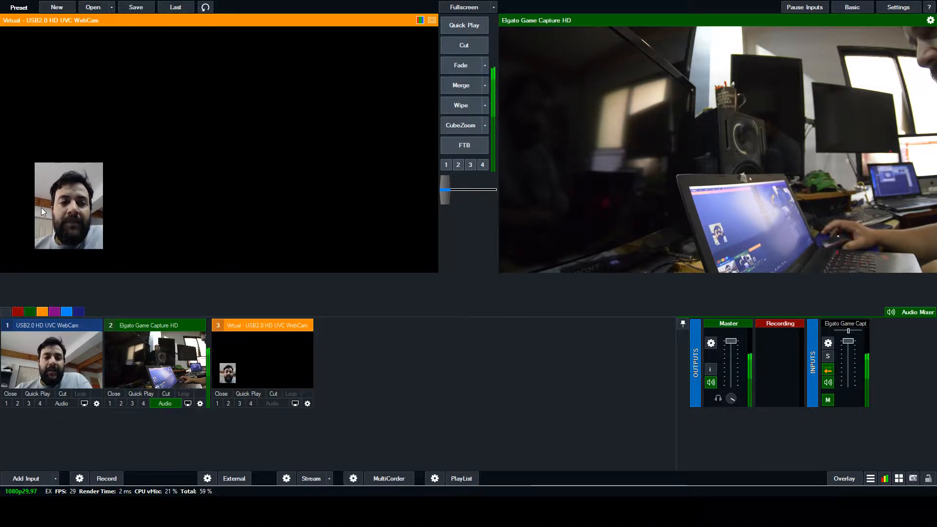
- Cut the virtual webcam to the output and alternate it with the original full-frame webcam using Cut
{"action": "left_click", "coordinate": [445, 45]}
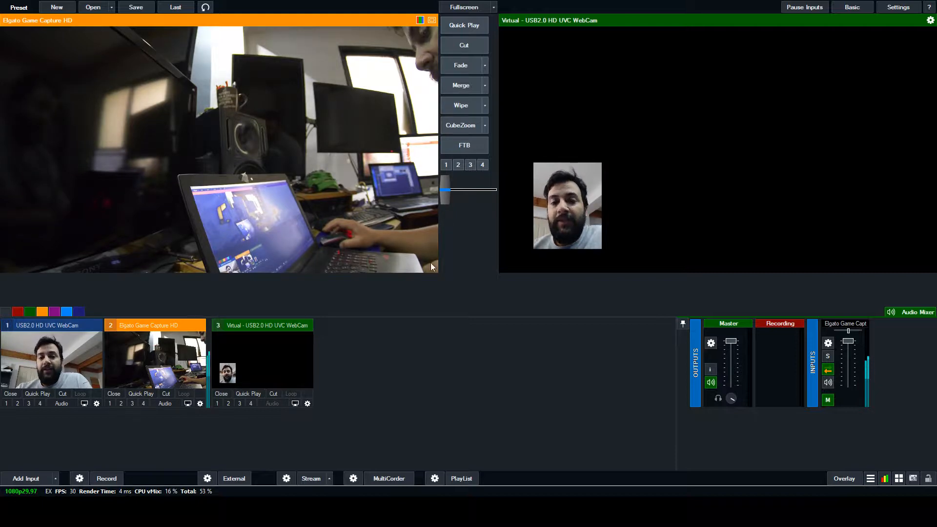
{"action": "key", "text": "1"}
{"action": "left_click", "coordinate": [461, 45]}
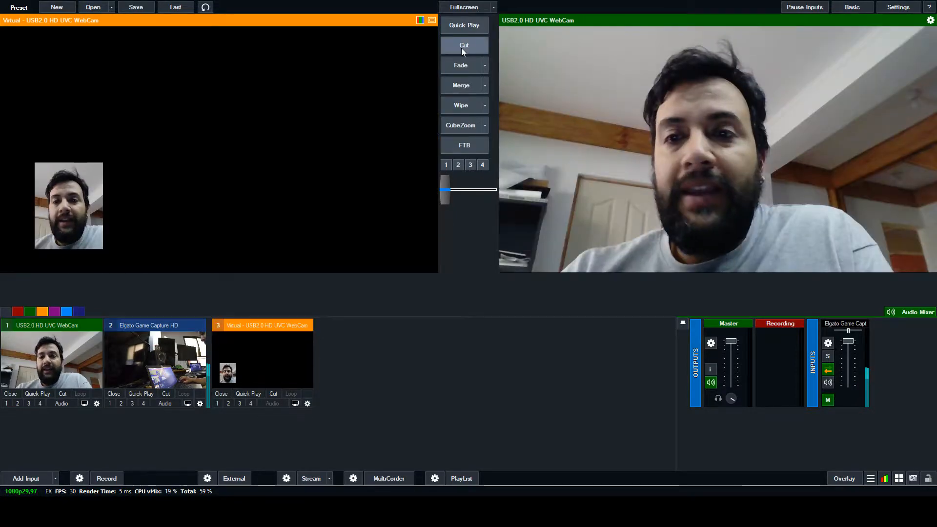
{"action": "left_click", "coordinate": [463, 46]}
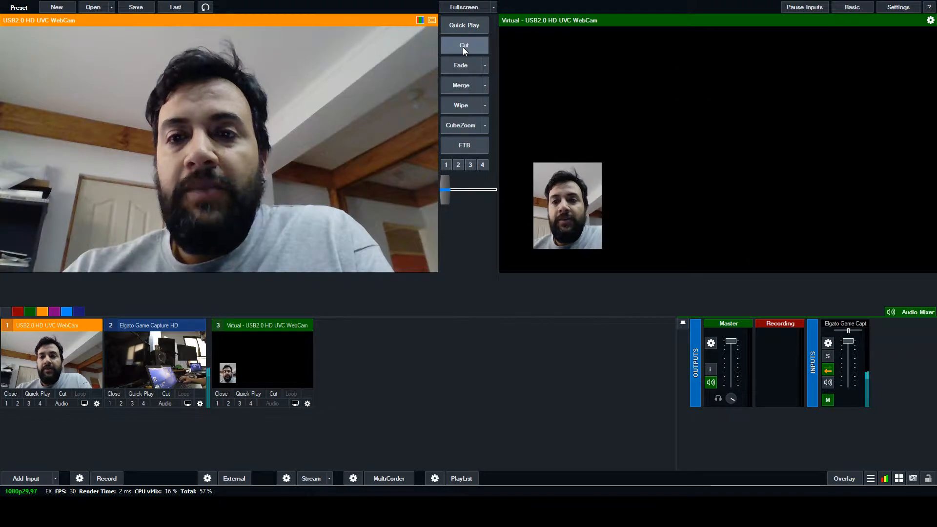
{"action": "left_click", "coordinate": [463, 47]}
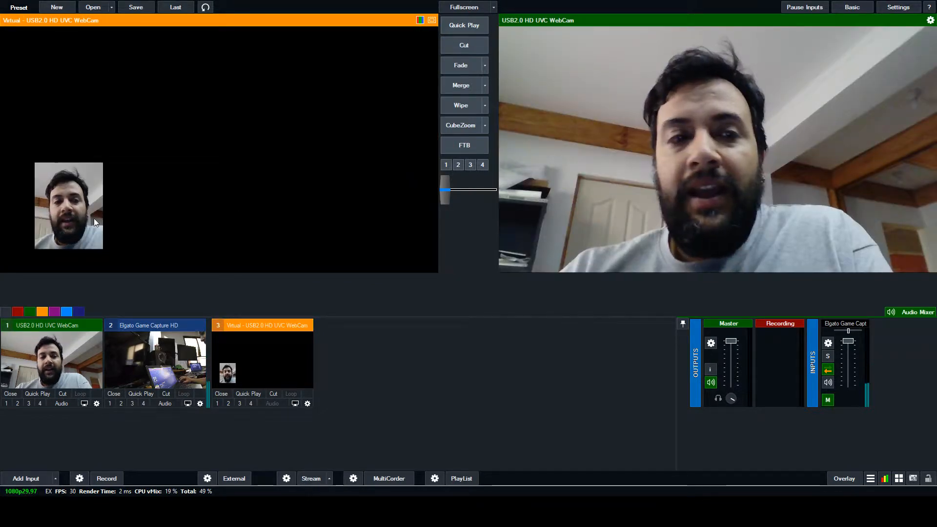
{"action": "left_click", "coordinate": [464, 48]}
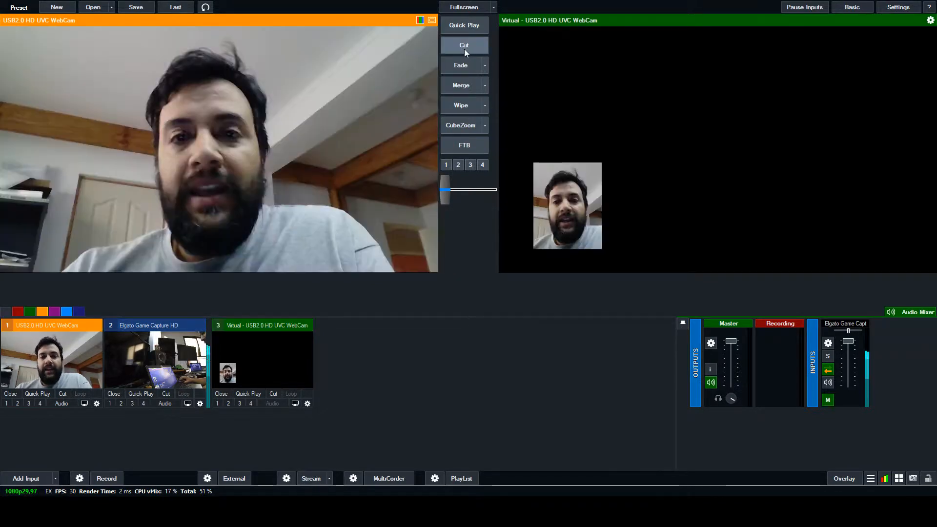
{"action": "left_click", "coordinate": [468, 49]}
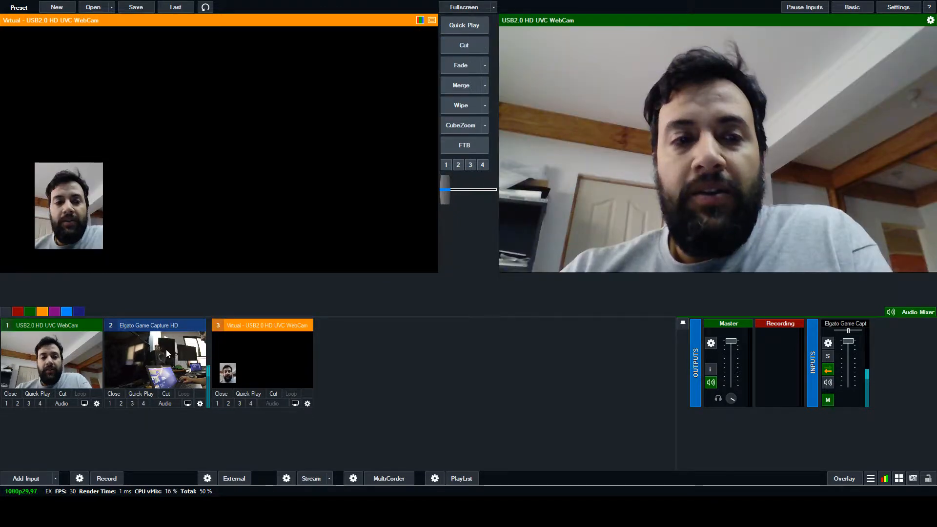
- Load the Elgato Game Capture HD into the preview and cut it to the output
{"action": "left_click", "coordinate": [152, 371]}
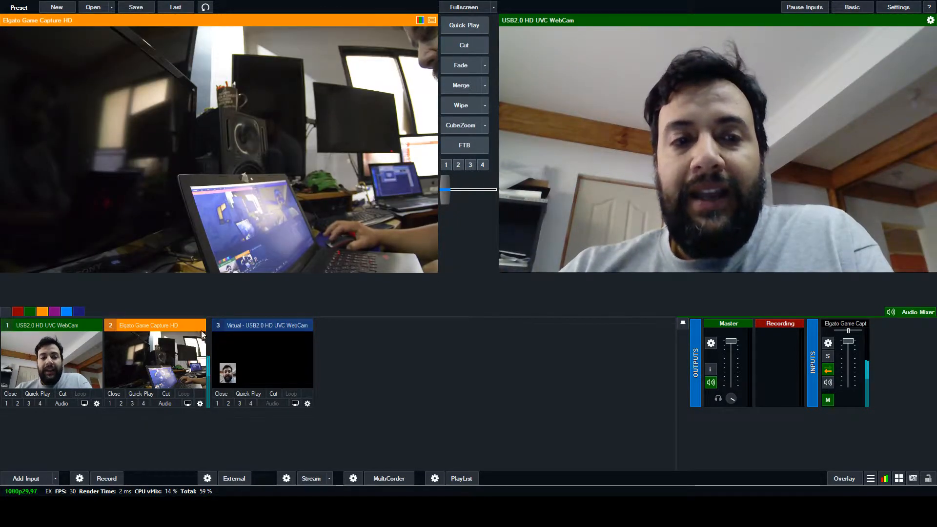
{"action": "left_click", "coordinate": [467, 48]}
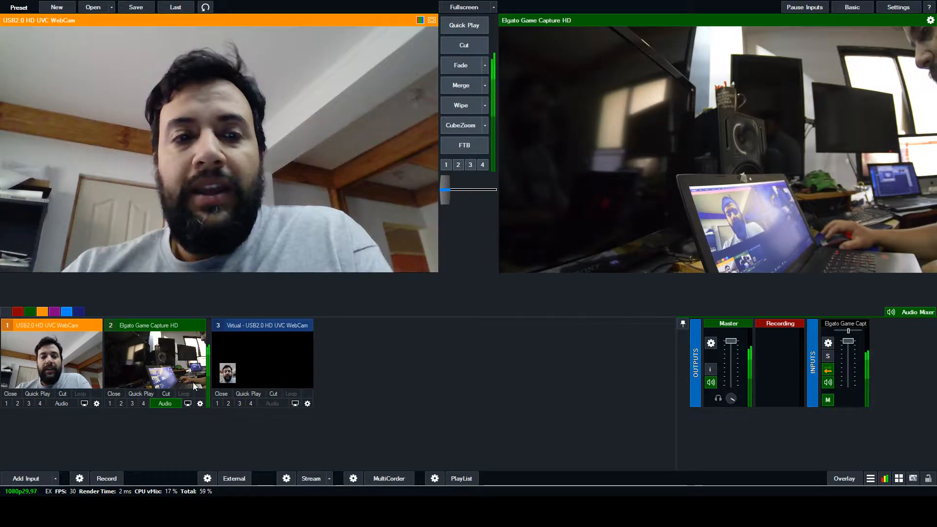
- Overlay the virtual webcam on channel 1 over the Elgato capture, and alternate the full-frame webcam and Elgato beneath it using Cut
{"action": "left_click", "coordinate": [241, 375]}
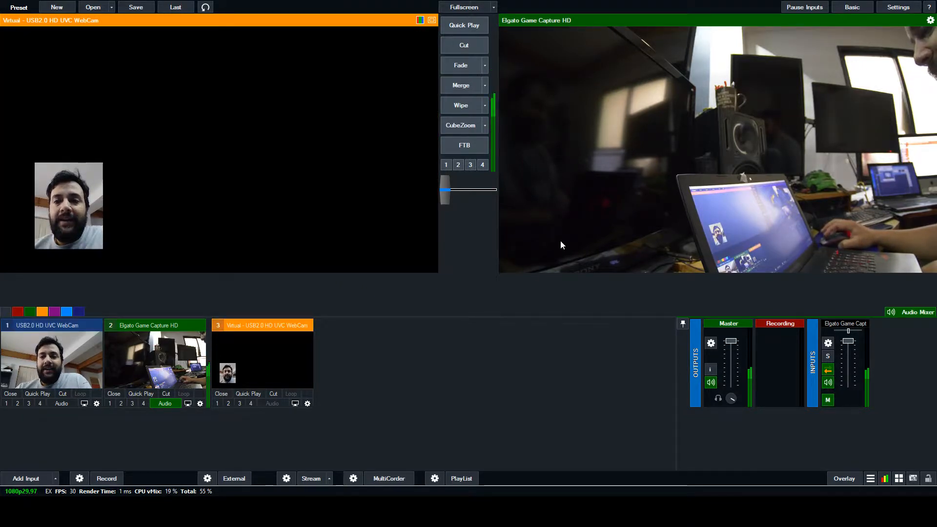
{"action": "left_click", "coordinate": [216, 403]}
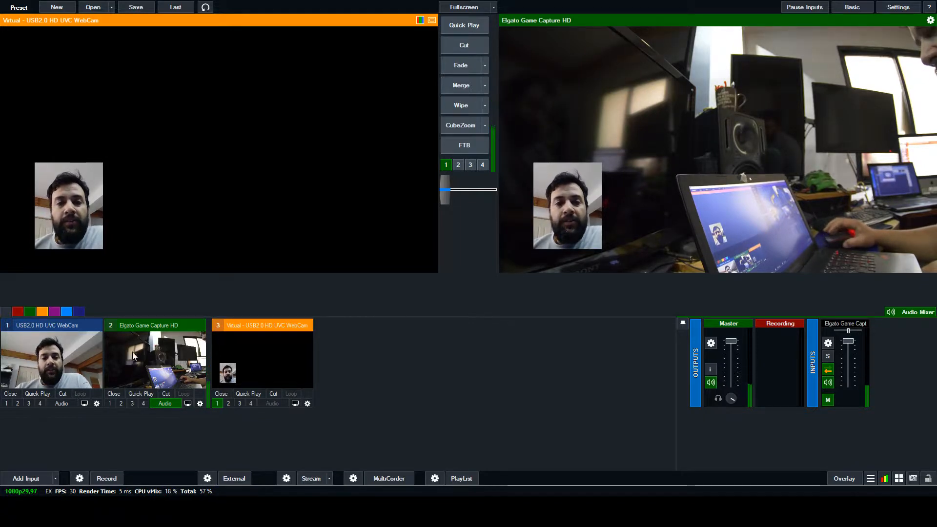
{"action": "left_click", "coordinate": [39, 361]}
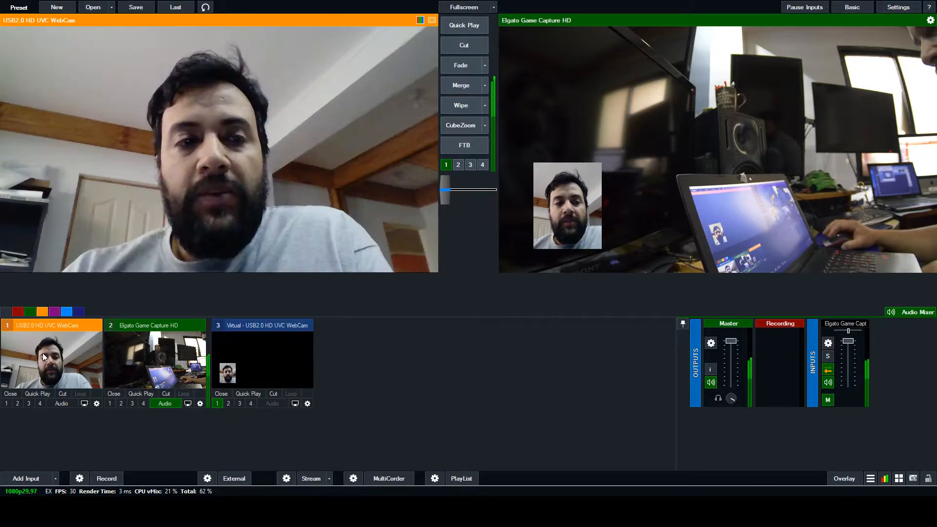
{"action": "left_click", "coordinate": [478, 44]}
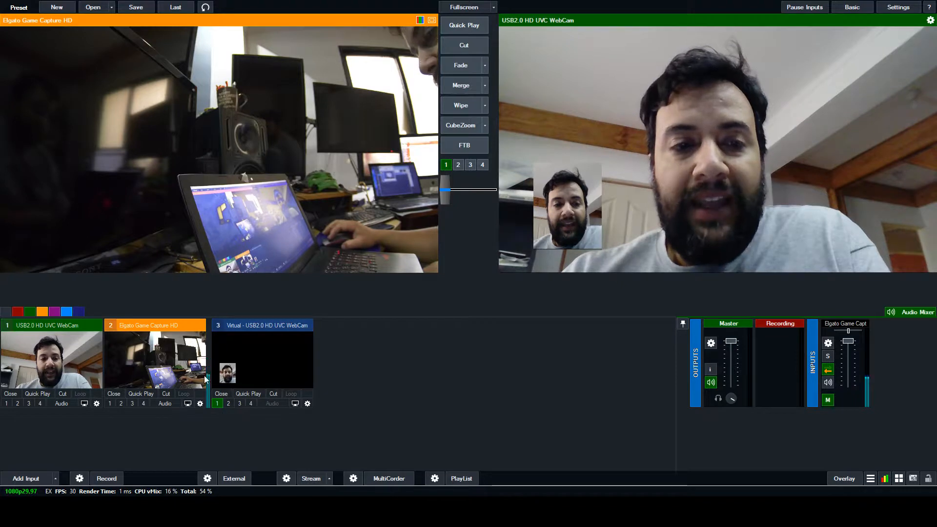
{"action": "left_click", "coordinate": [463, 49]}
{"action": "left_click", "coordinate": [463, 47]}
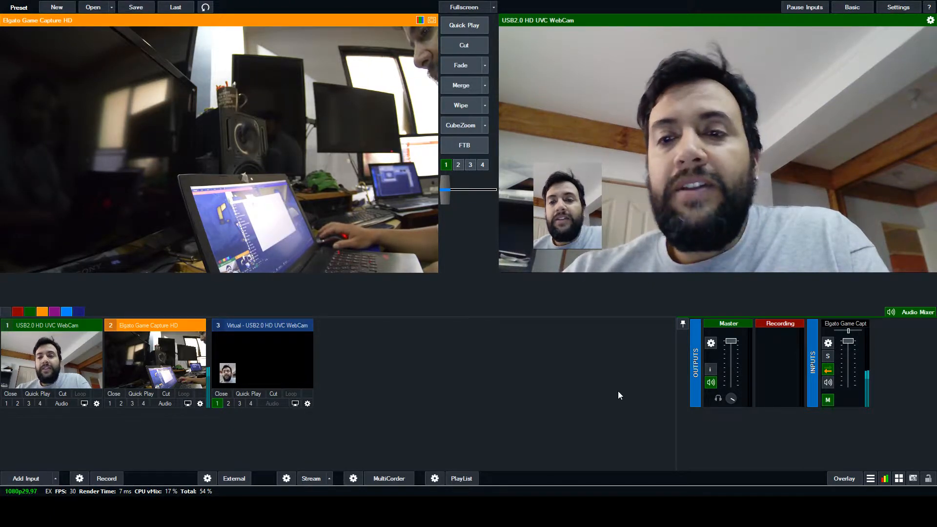
- Add a Colour Bars input and cut it to the output beneath the virtual webcam overlay
{"action": "left_click", "coordinate": [624, 377]}
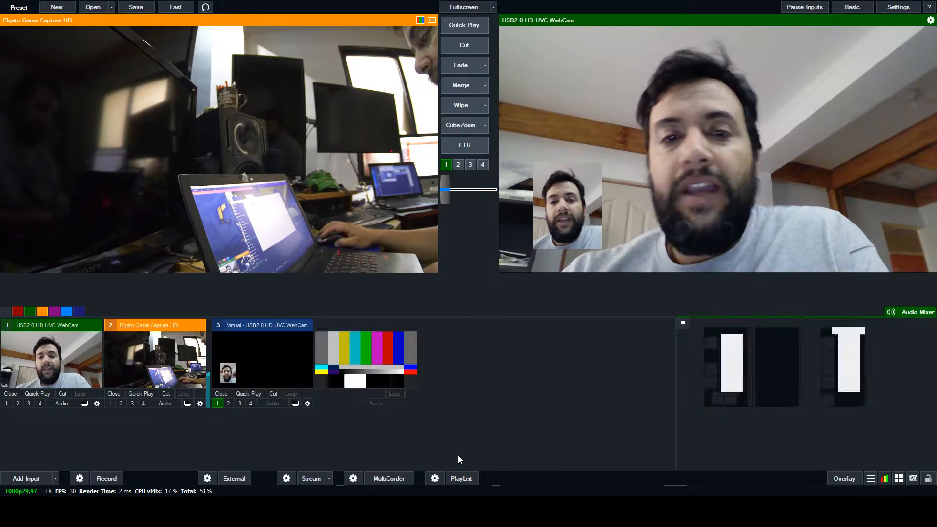
{"action": "left_click", "coordinate": [349, 361]}
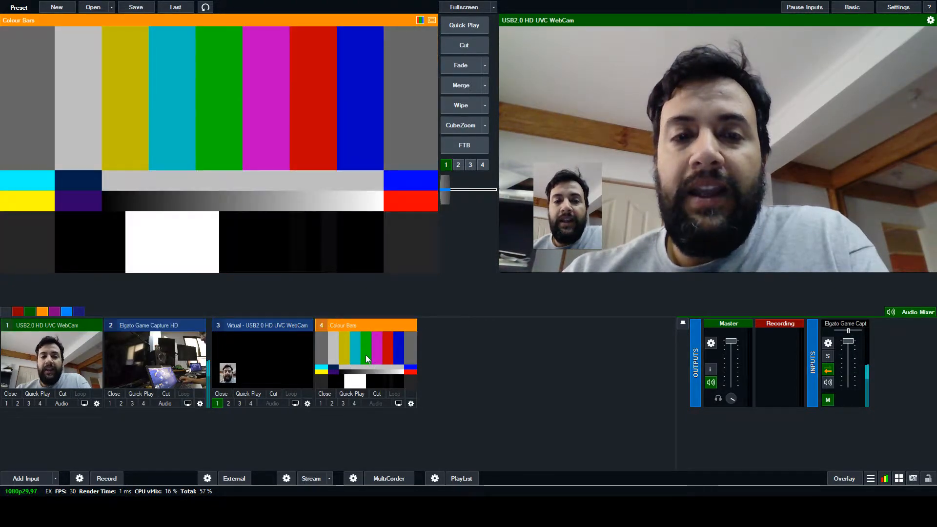
{"action": "left_click", "coordinate": [467, 47]}
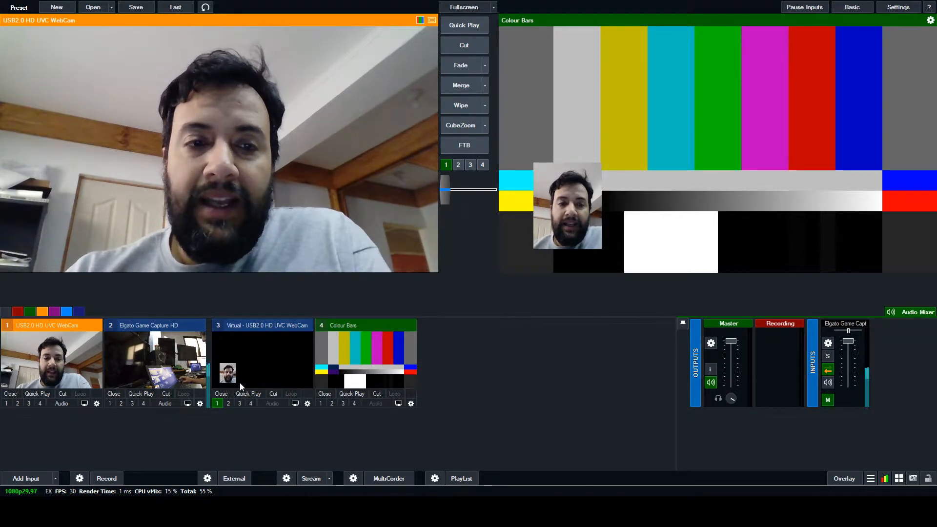
- Turn off the virtual webcam's overlay channel 1 and show it in turn on overlay channels 2, 3 and 4 over the colour bars
{"action": "left_click", "coordinate": [217, 403]}
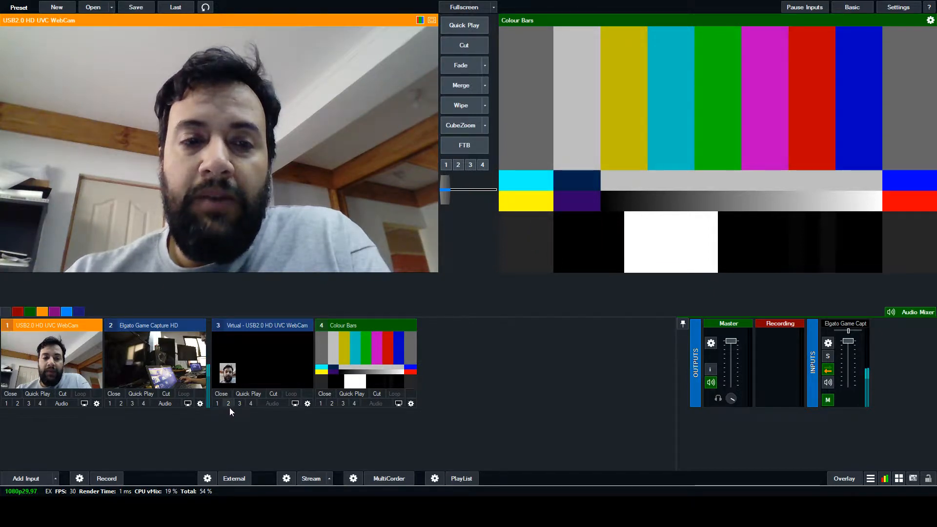
{"action": "left_click", "coordinate": [229, 403]}
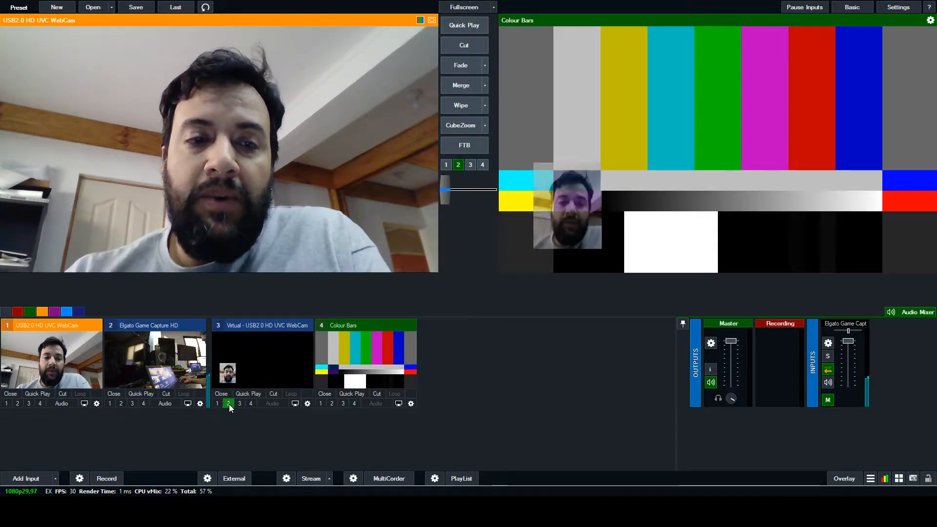
{"action": "left_click", "coordinate": [239, 404]}
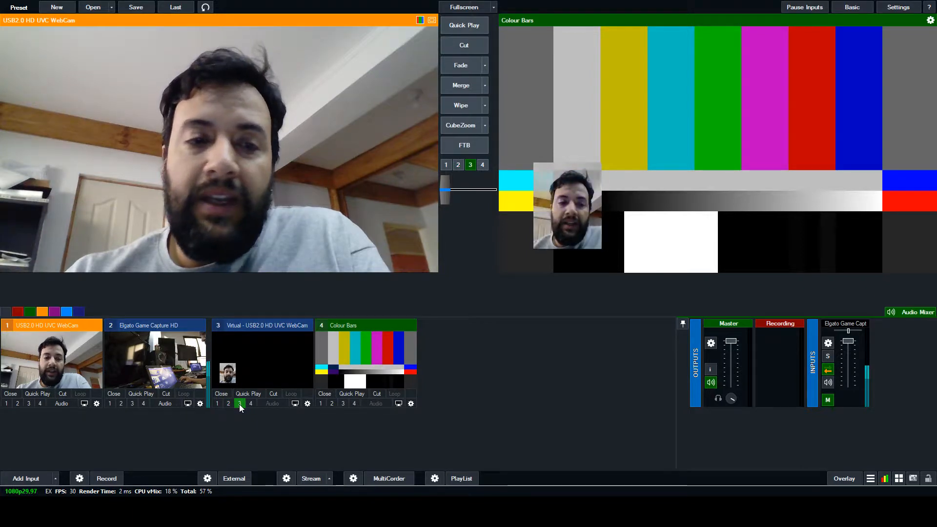
{"action": "left_click", "coordinate": [239, 404]}
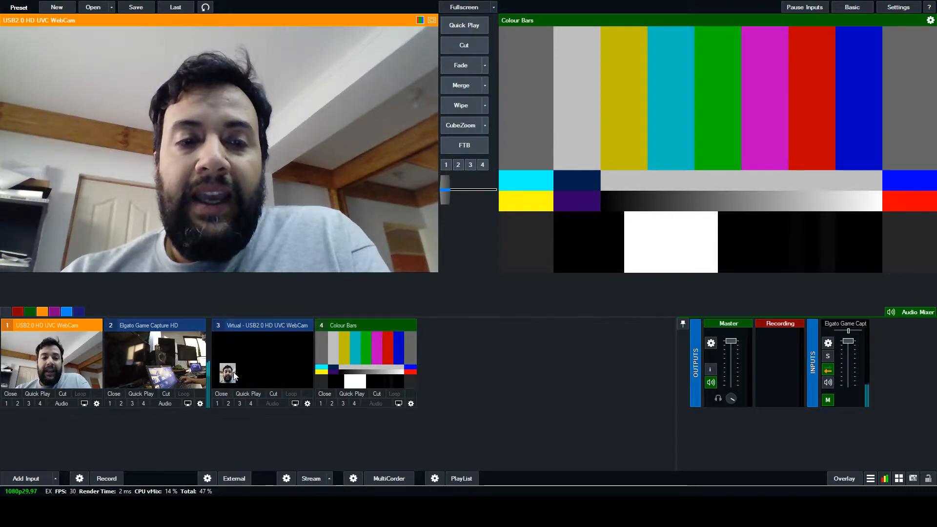
{"action": "left_click", "coordinate": [249, 403]}
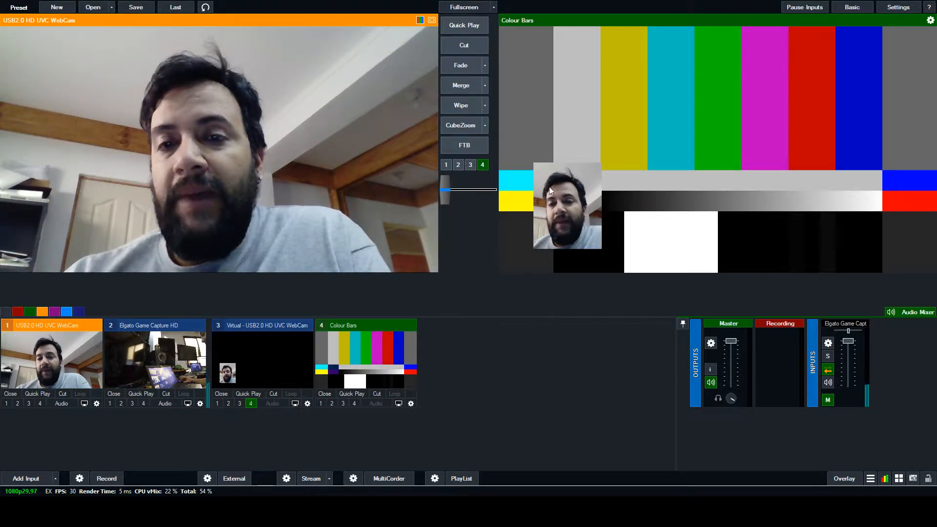
{"action": "left_click", "coordinate": [251, 403]}
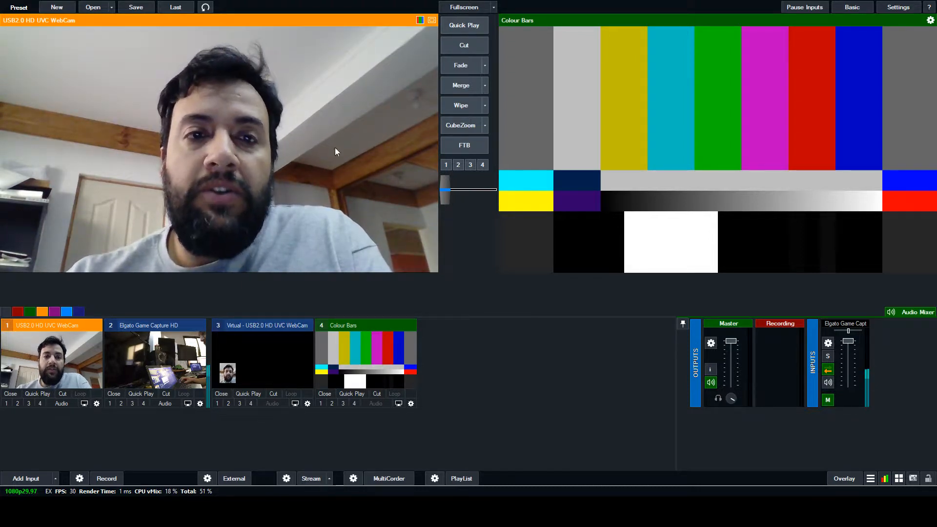
- Toggle the virtual webcam repeatedly on and off on overlay channel 4, ending with the overlay off
{"action": "left_click", "coordinate": [250, 403]}
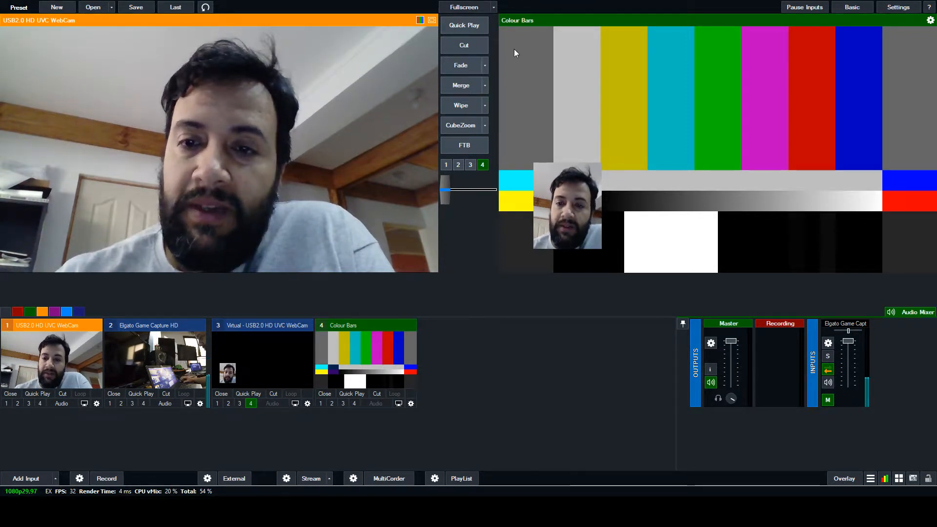
{"action": "left_click", "coordinate": [252, 402]}
{"action": "left_click", "coordinate": [251, 403]}
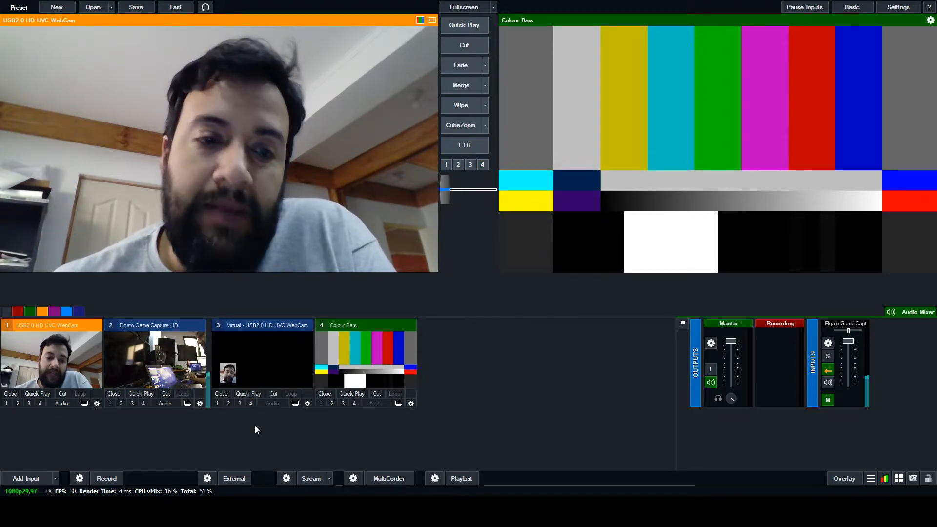
{"action": "left_click", "coordinate": [251, 403]}
{"action": "left_click", "coordinate": [252, 403]}
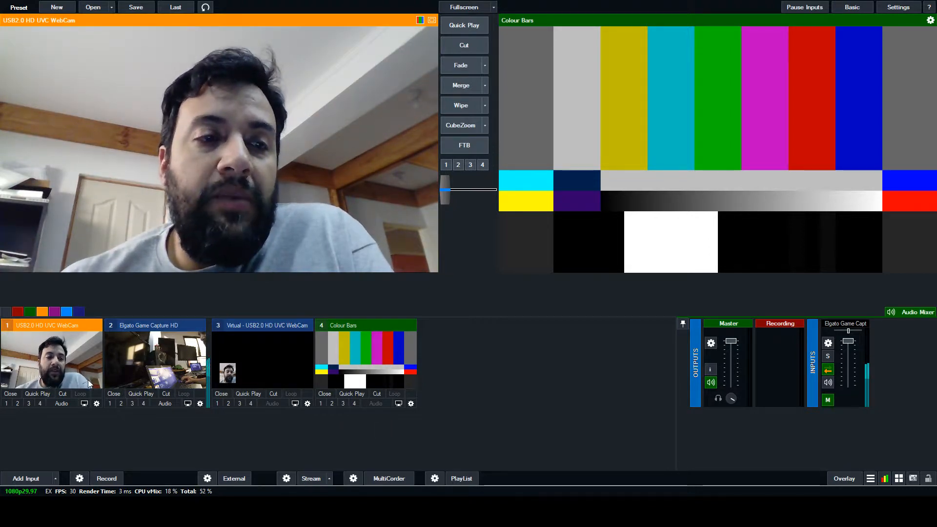
- Overlay the Elgato capture on channel 1, cut the virtual and original webcams to the output beneath it, and remove the overlay
{"action": "left_click", "coordinate": [108, 371]}
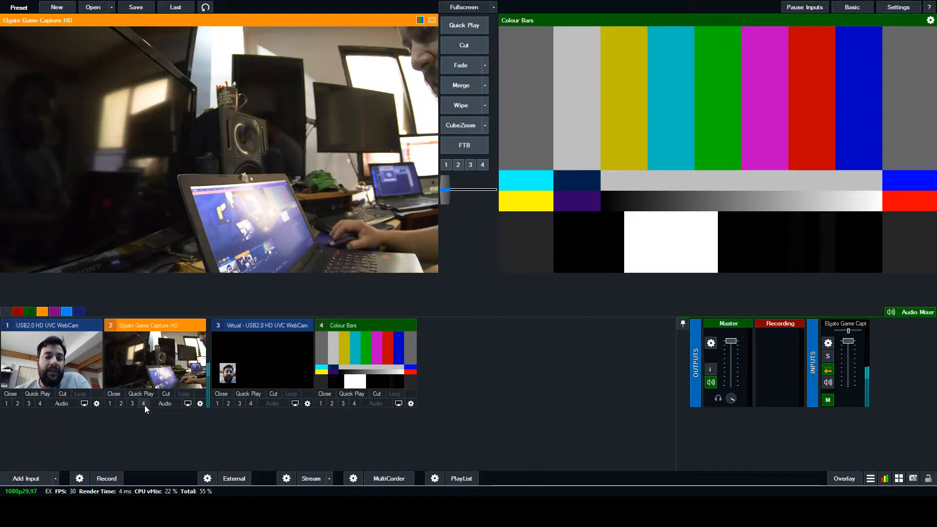
{"action": "left_click", "coordinate": [111, 402]}
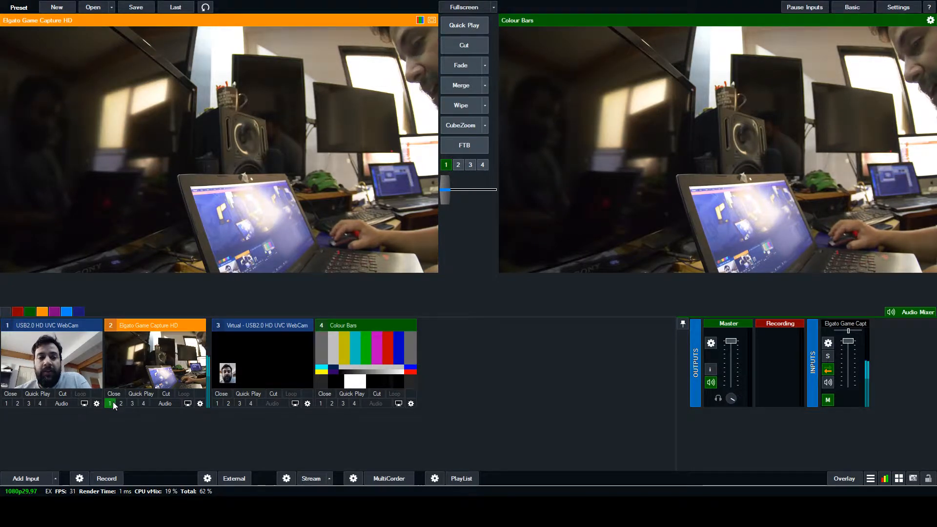
{"action": "left_click", "coordinate": [264, 379]}
{"action": "left_click", "coordinate": [355, 368]}
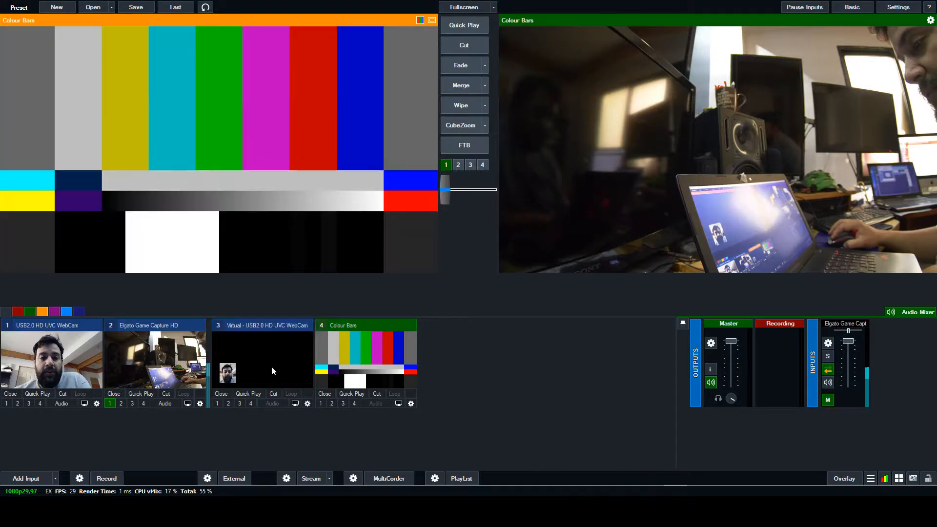
{"action": "left_click", "coordinate": [271, 366]}
{"action": "left_click", "coordinate": [458, 47]}
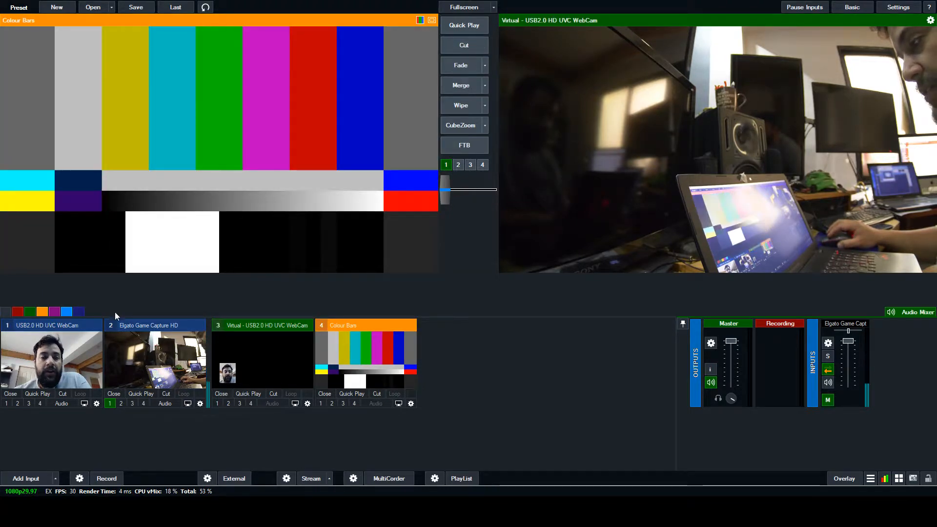
{"action": "left_click", "coordinate": [78, 354]}
{"action": "left_click", "coordinate": [453, 46]}
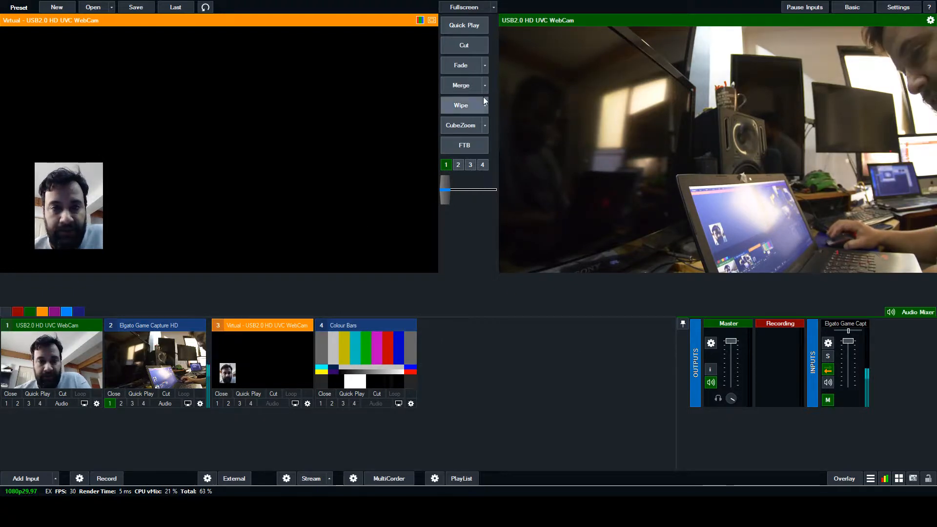
{"action": "left_click", "coordinate": [110, 403]}
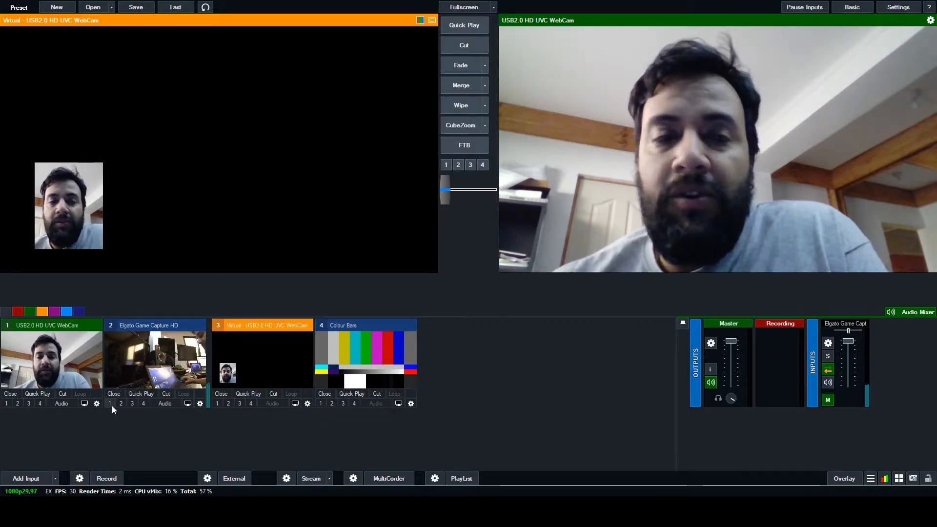
- Cut the Elgato Game Capture HD to the output and toggle the virtual webcam on overlay channel 4
{"action": "left_click", "coordinate": [155, 361]}
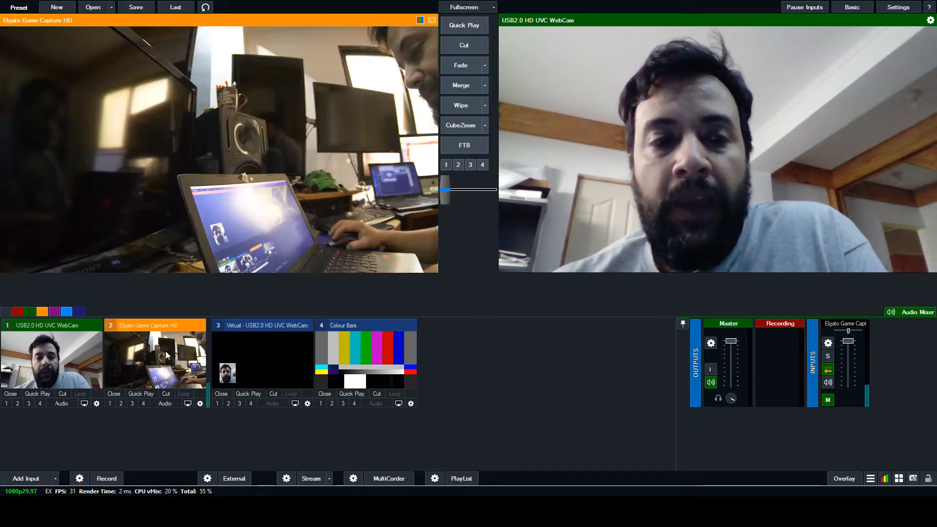
{"action": "left_click", "coordinate": [470, 44]}
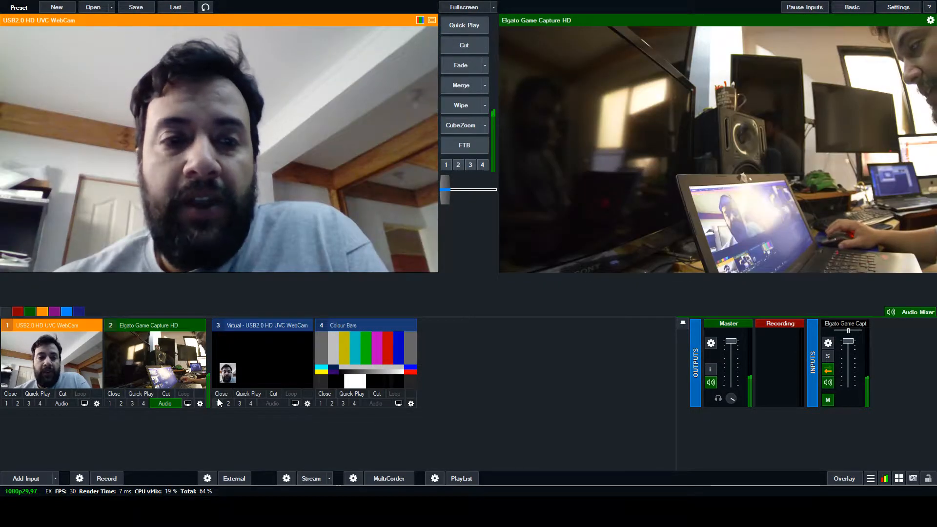
{"action": "left_click", "coordinate": [251, 404]}
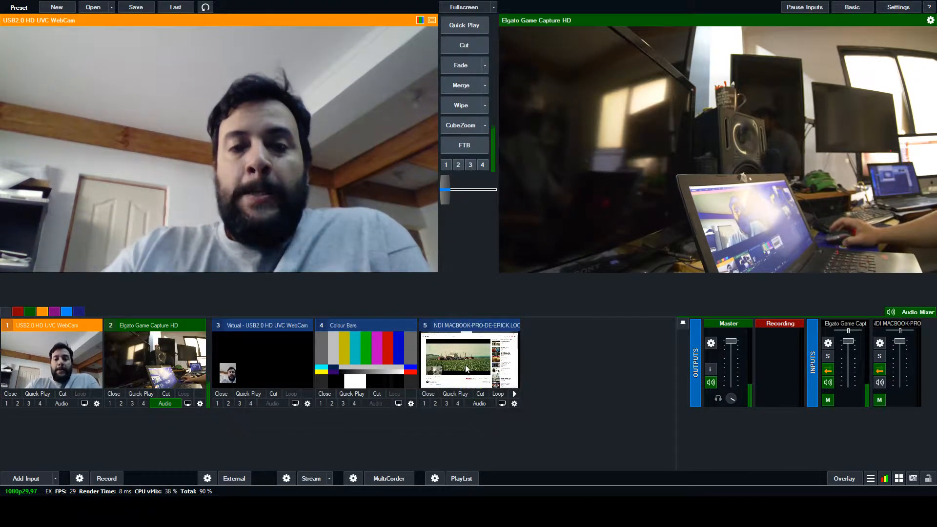
- Cut the NDI Firefox source to the output and overlay the virtual webcam on it using channel 1
{"action": "left_click", "coordinate": [450, 348]}
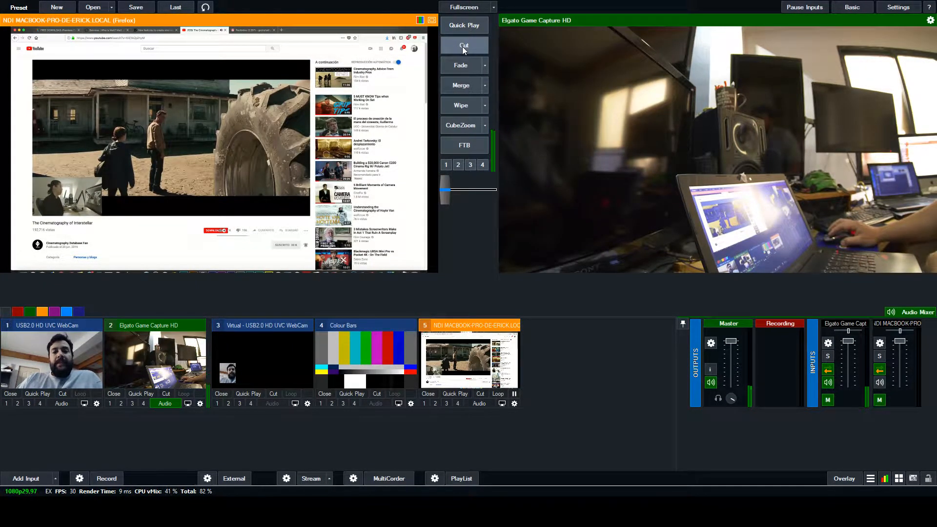
{"action": "left_click", "coordinate": [471, 45]}
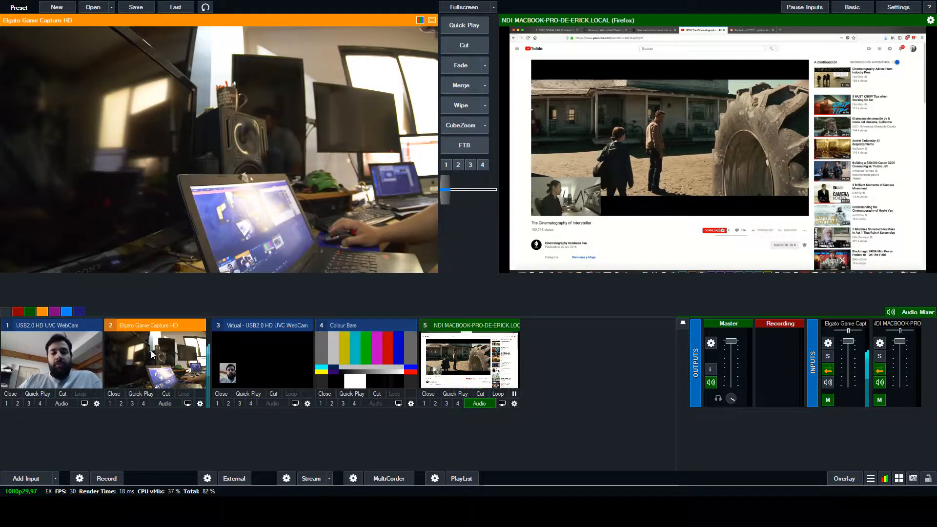
{"action": "left_click", "coordinate": [217, 404]}
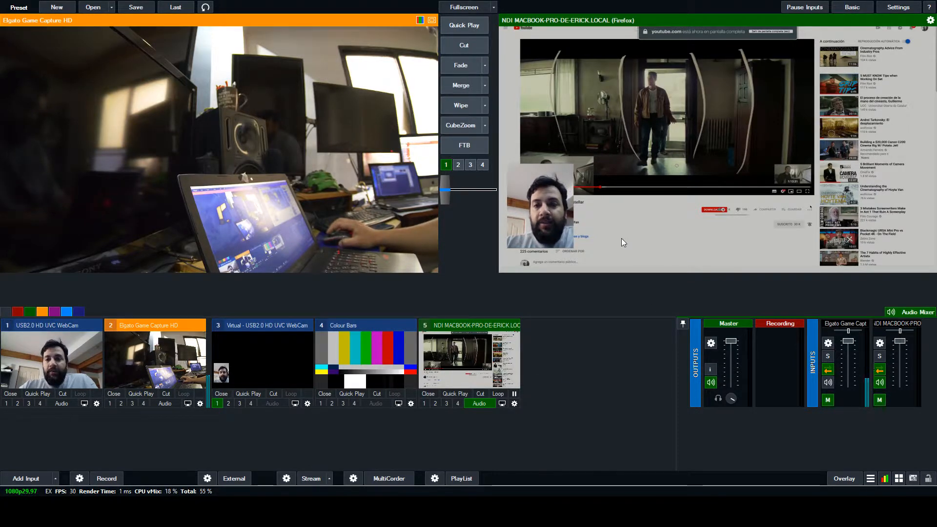
- Cut Colour Bars to the output beneath the overlay, cut back to the NDI source, and turn off the virtual webcam overlay
{"action": "left_click", "coordinate": [376, 360]}
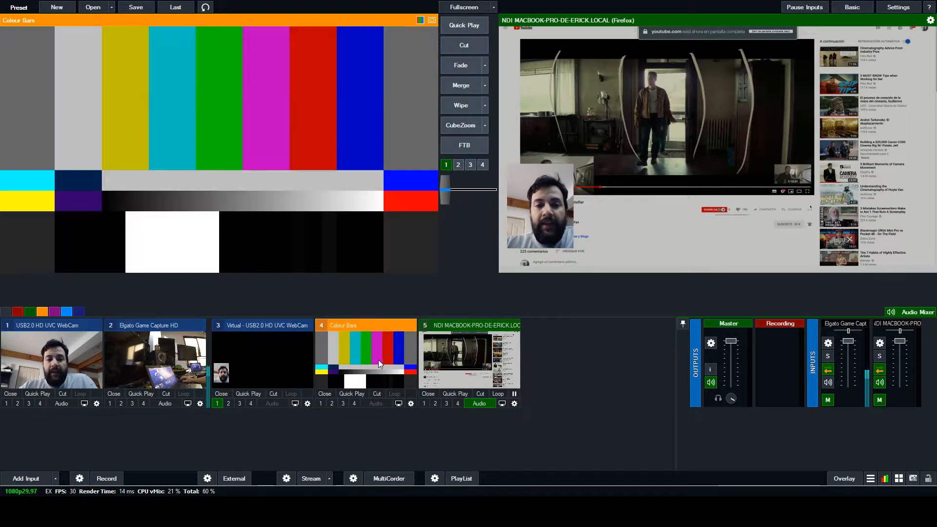
{"action": "left_click", "coordinate": [456, 45]}
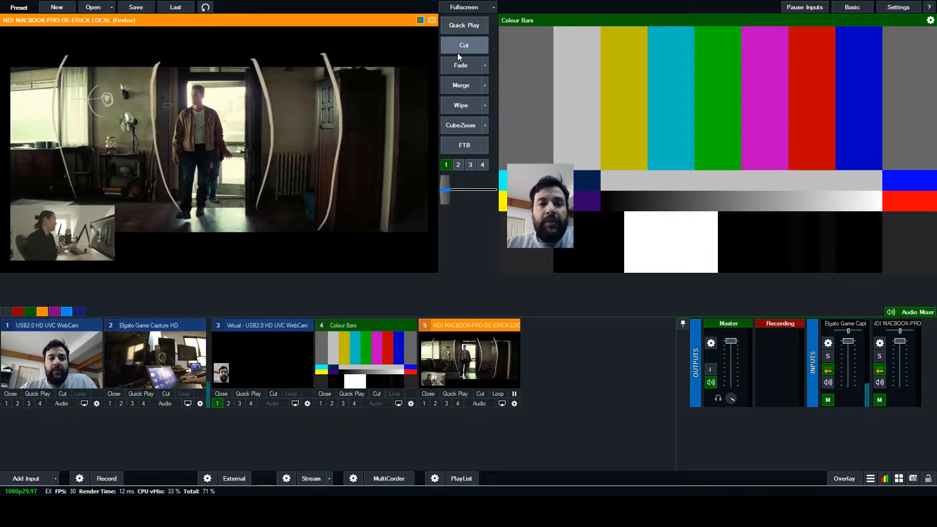
{"action": "left_click", "coordinate": [458, 53]}
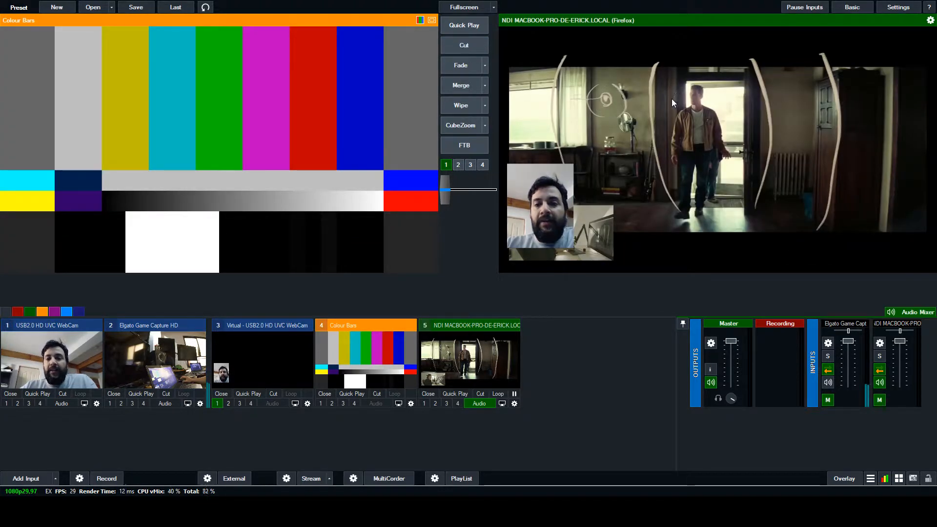
{"action": "left_click", "coordinate": [217, 403]}
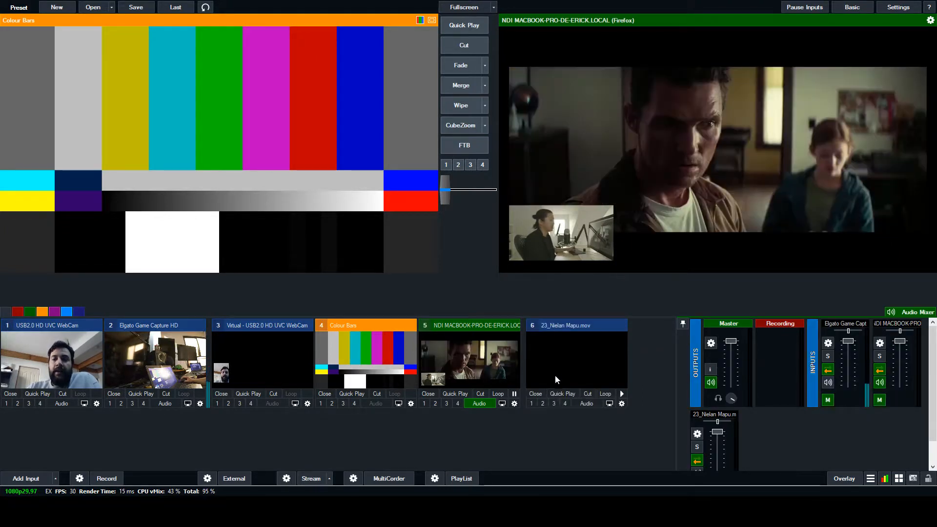
- Load the video 23_Nielan Mapu.mov into the preview and cut it to the output
{"action": "left_click", "coordinate": [584, 350]}
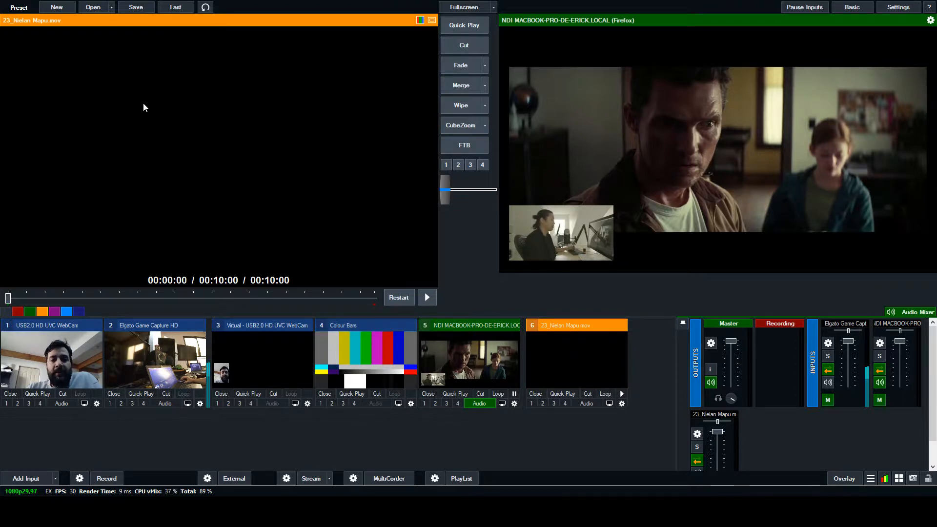
{"action": "left_click", "coordinate": [460, 46]}
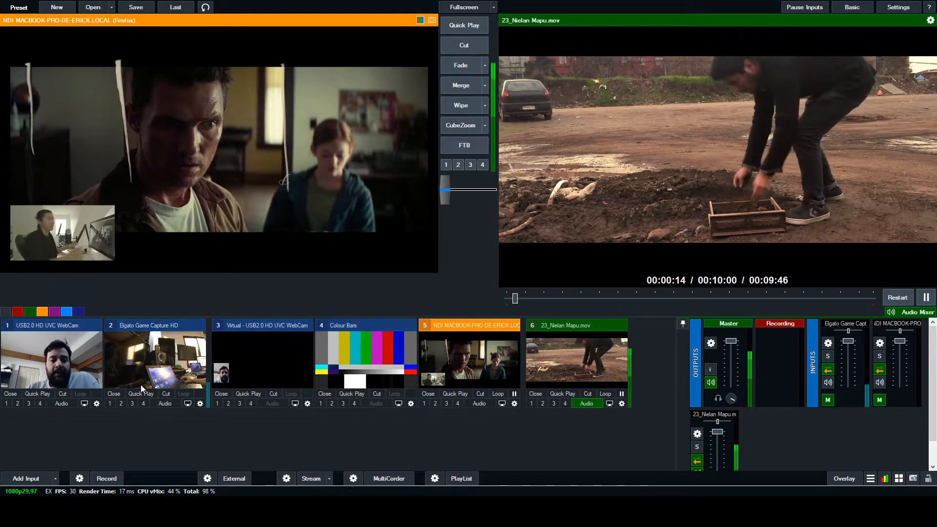
- Load the Elgato Game Capture HD into the preview, turn its audio on, and cut it to the output
{"action": "left_click", "coordinate": [155, 361]}
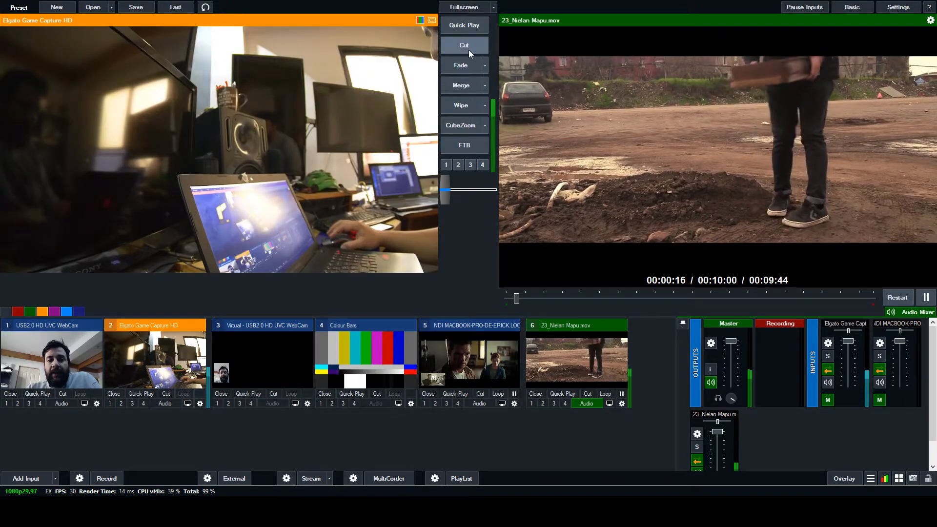
{"action": "left_click", "coordinate": [165, 404]}
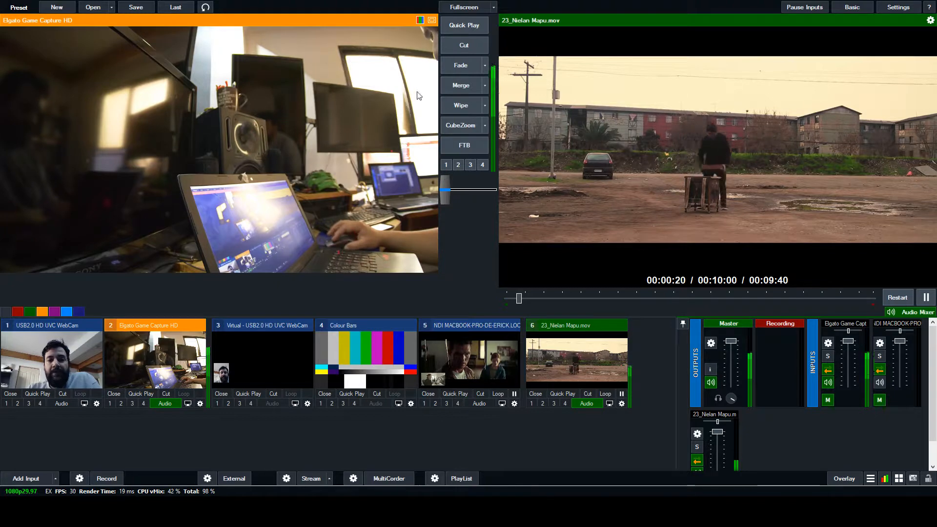
{"action": "left_click", "coordinate": [472, 45]}
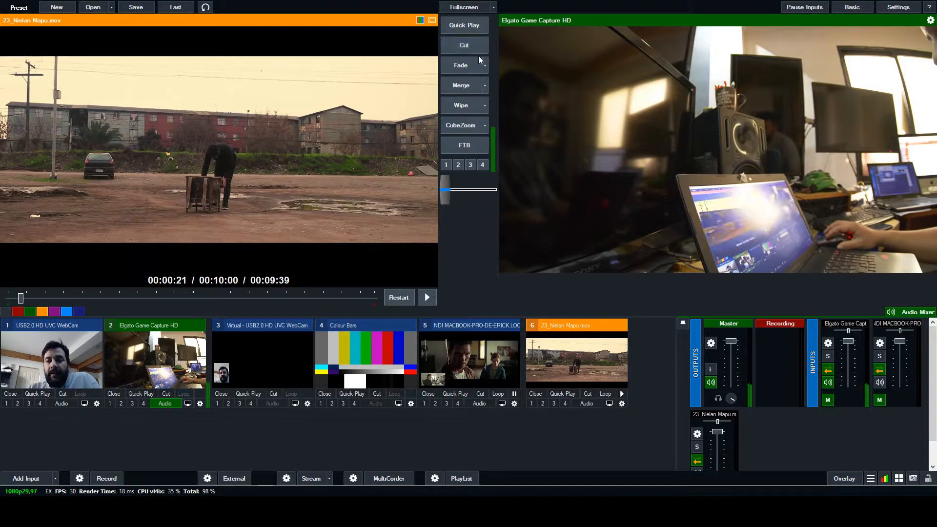
- Mute the Elgato Game Capture HD, cut to 23_Nielan Mapu.mov, and cut back to the Elgato
{"action": "left_click", "coordinate": [165, 403]}
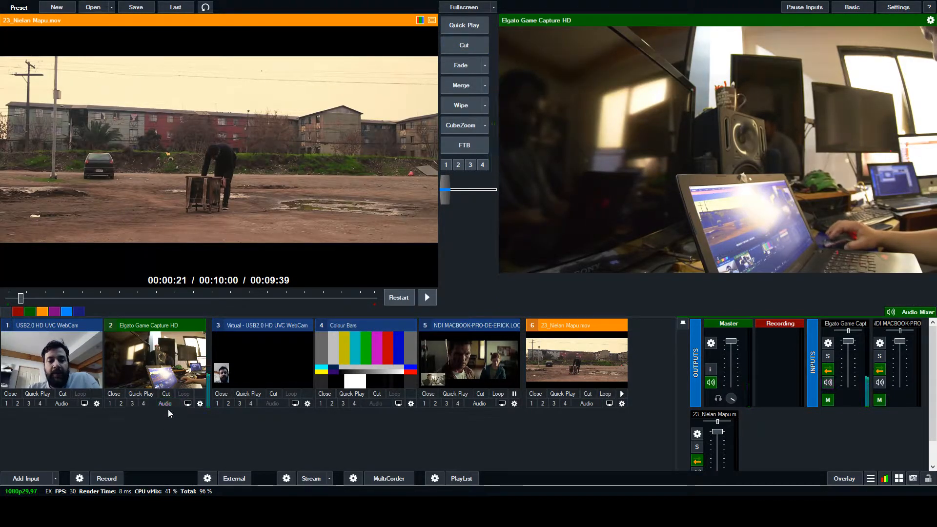
{"action": "left_click", "coordinate": [475, 45]}
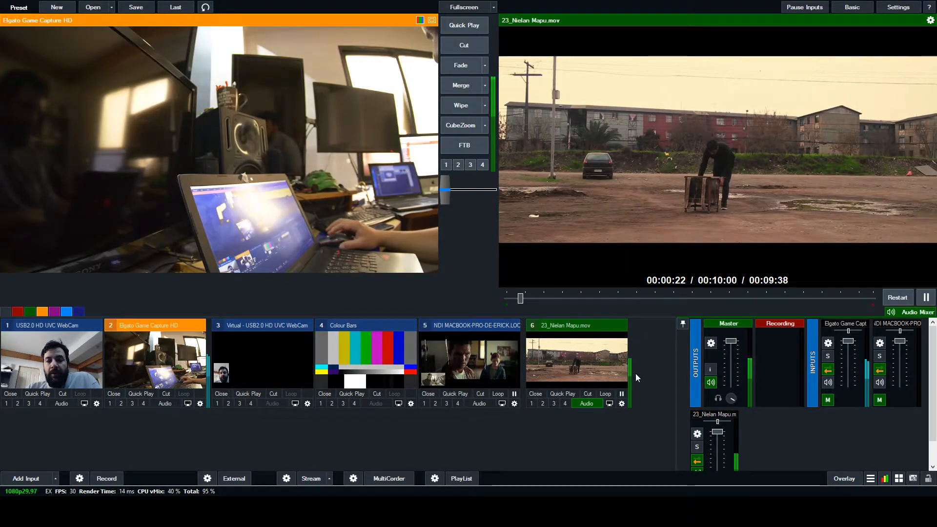
{"action": "left_click", "coordinate": [471, 44]}
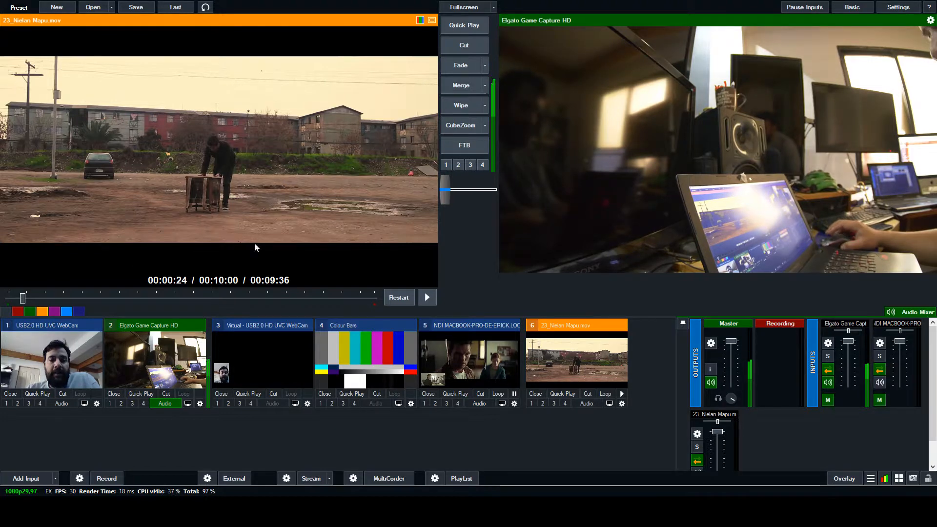
- Rewind 23_Nielan Mapu.mov to its start, cut it to the output, and cut back to the Elgato Game Capture HD
{"action": "mouse_move", "coordinate": [22, 299]}
{"action": "left_mouse_down"}
{"action": "mouse_move", "coordinate": [208, 299]}
{"action": "mouse_move", "coordinate": [6, 295]}
{"action": "left_mouse_up"}
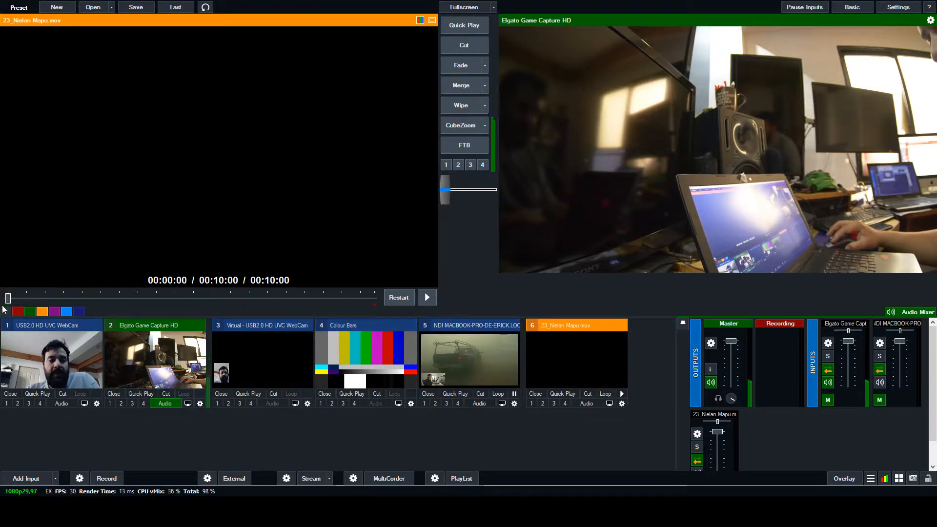
{"action": "left_click", "coordinate": [463, 46]}
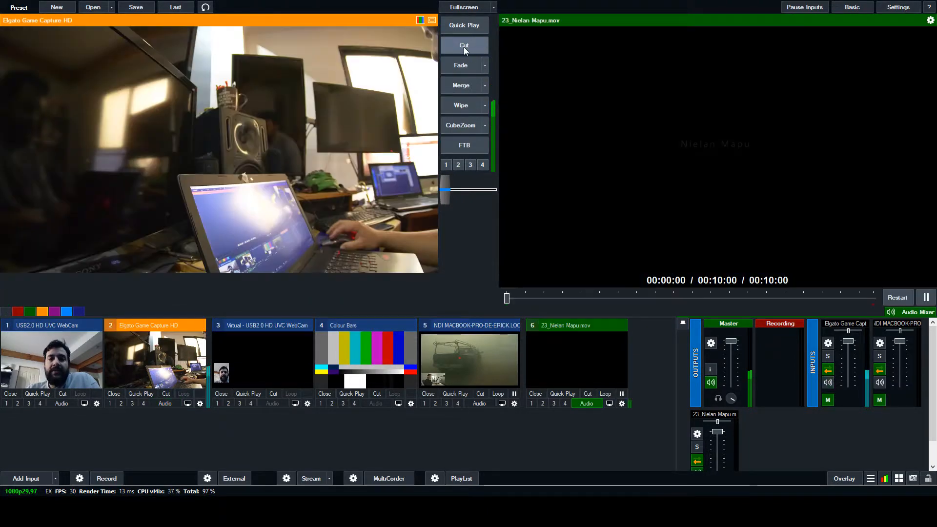
{"action": "left_click", "coordinate": [483, 63]}
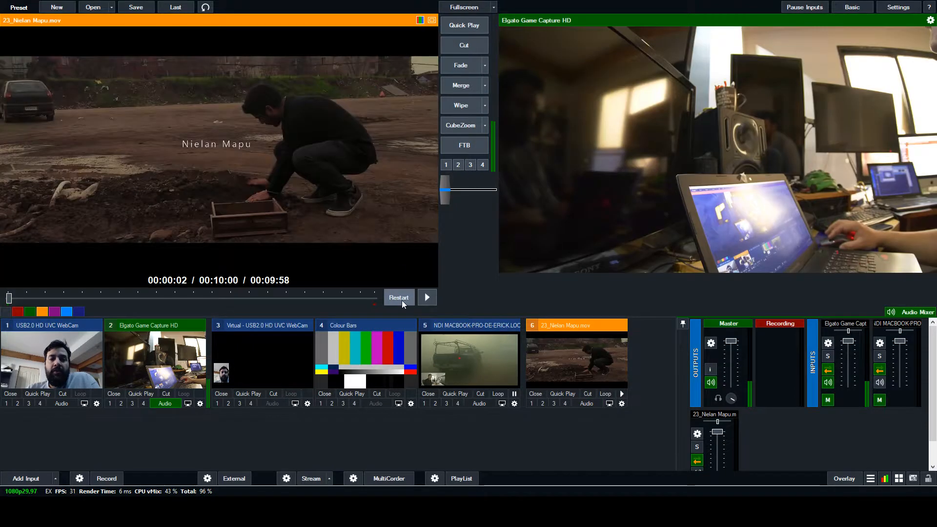
- Seek the previewed video to 00:01:47, restart it, seek to just past its midpoint, and cut it to the output
{"action": "left_click_drag", "start_coordinate": [8, 297], "coordinate": [73, 297]}
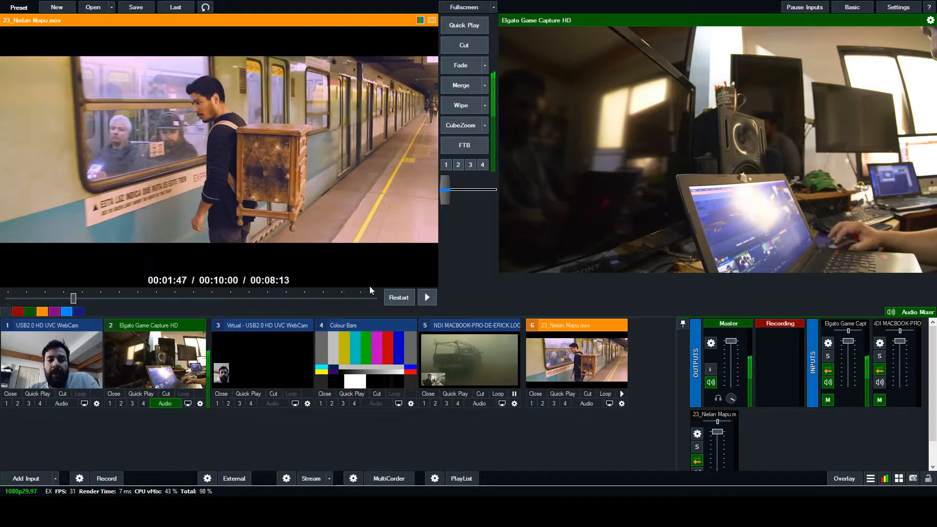
{"action": "left_click", "coordinate": [401, 298]}
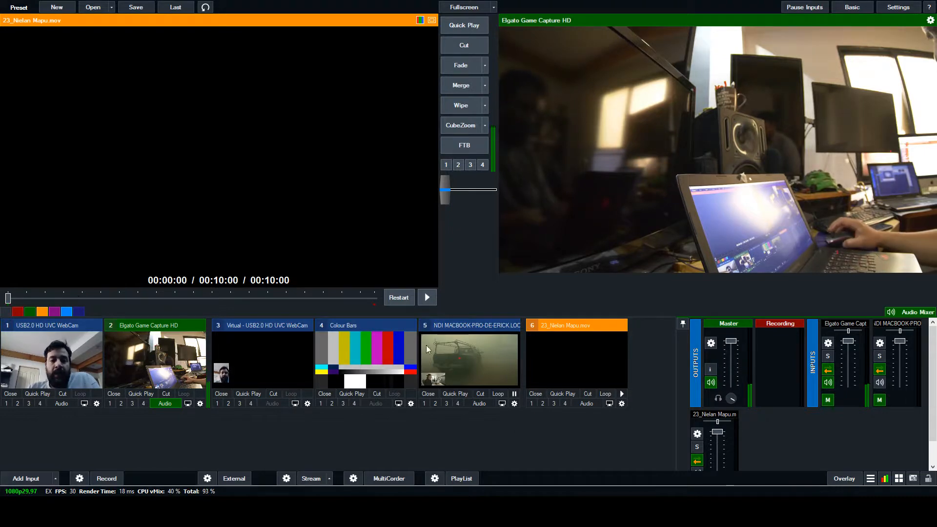
{"action": "left_click", "coordinate": [218, 298]}
{"action": "left_click", "coordinate": [470, 47]}
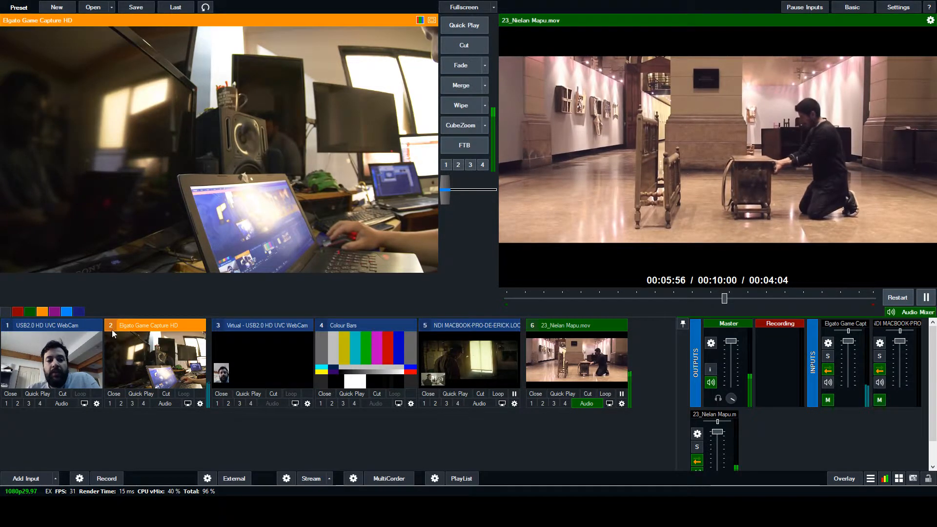
- Cut the USB2.0 HD UVC WebCam to the output, restart 23_Nielan Mapu.mov in the preview, and cut back to the video
{"action": "left_click", "coordinate": [78, 349]}
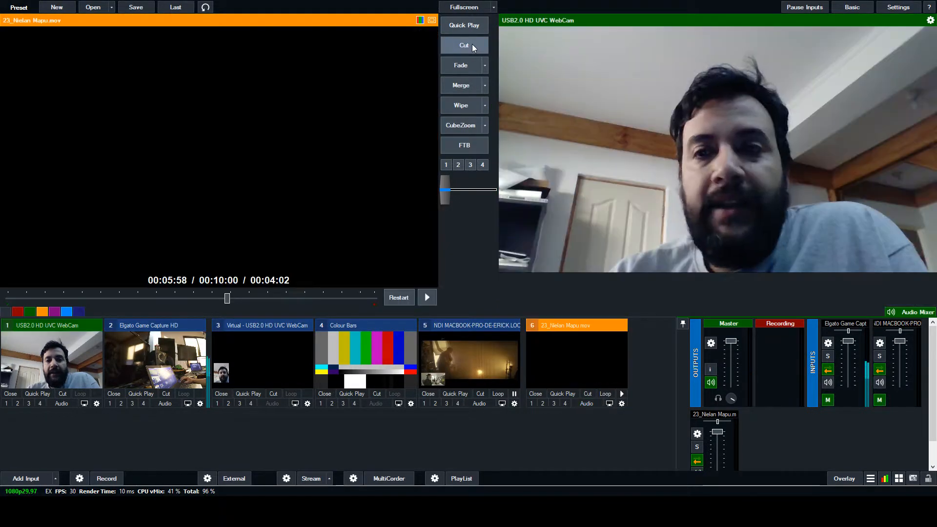
{"action": "left_click", "coordinate": [471, 44]}
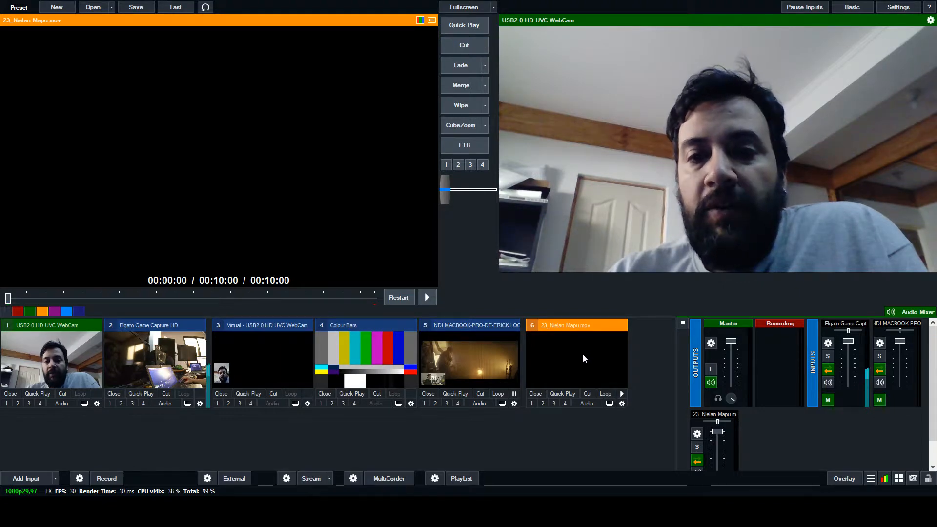
{"action": "left_click", "coordinate": [477, 51]}
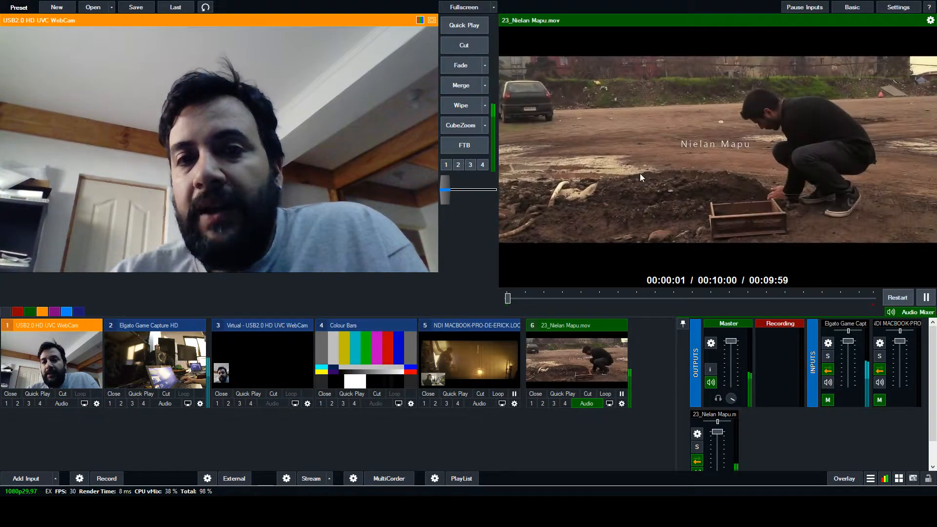
- Cut the NDI Firefox source, Colour Bars and 23_Nielan Mapu.mov to the output one after another
{"action": "left_click", "coordinate": [448, 362]}
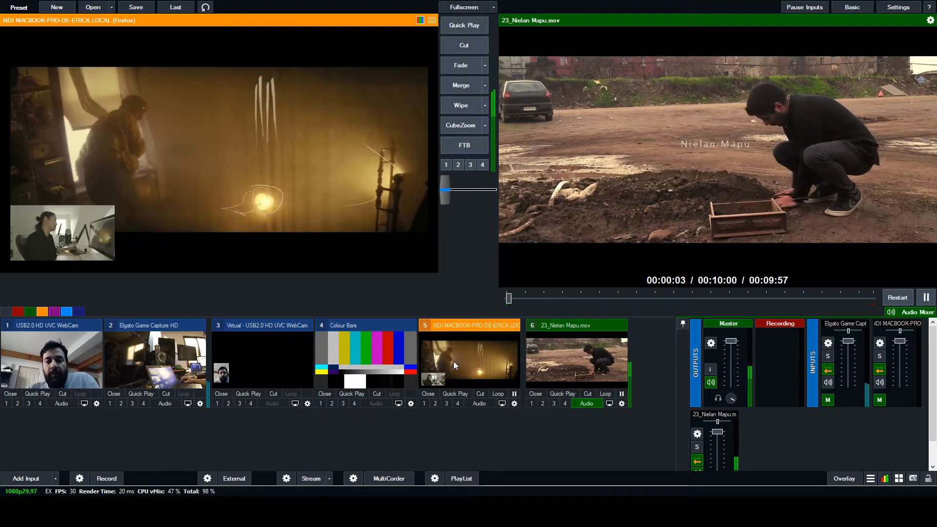
{"action": "left_click", "coordinate": [477, 45]}
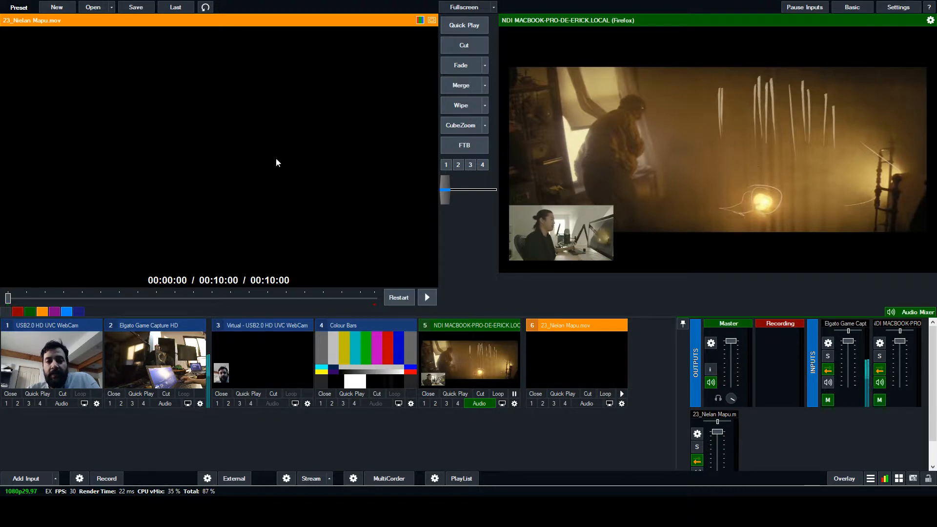
{"action": "left_click", "coordinate": [344, 359]}
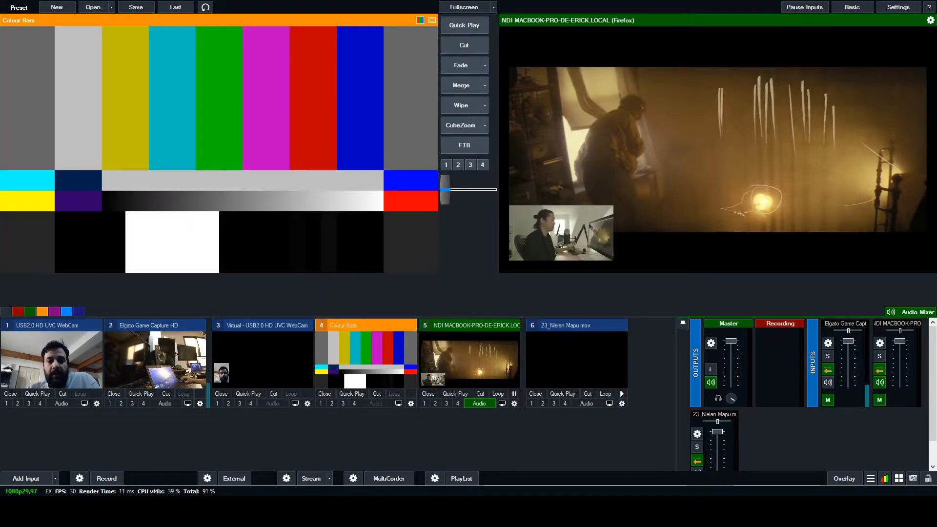
{"action": "left_click", "coordinate": [463, 45]}
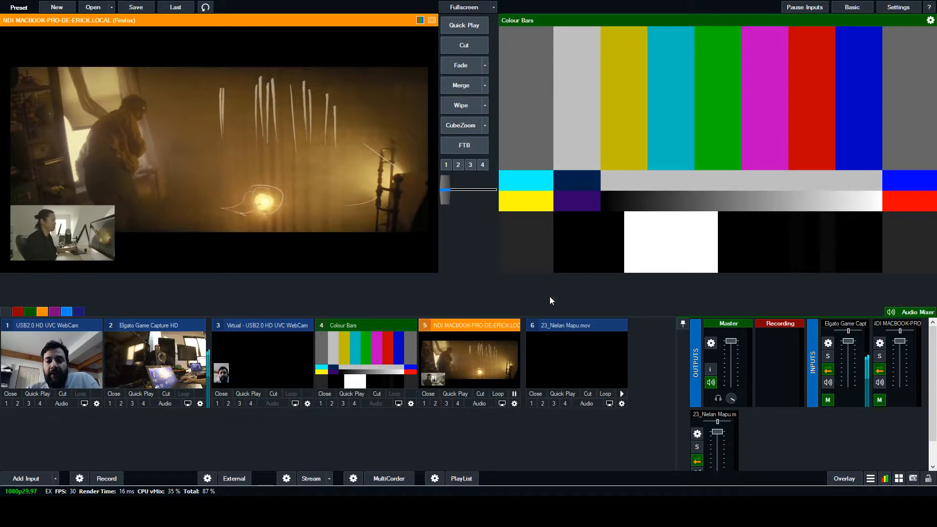
{"action": "left_click", "coordinate": [581, 362]}
{"action": "left_click", "coordinate": [475, 47]}
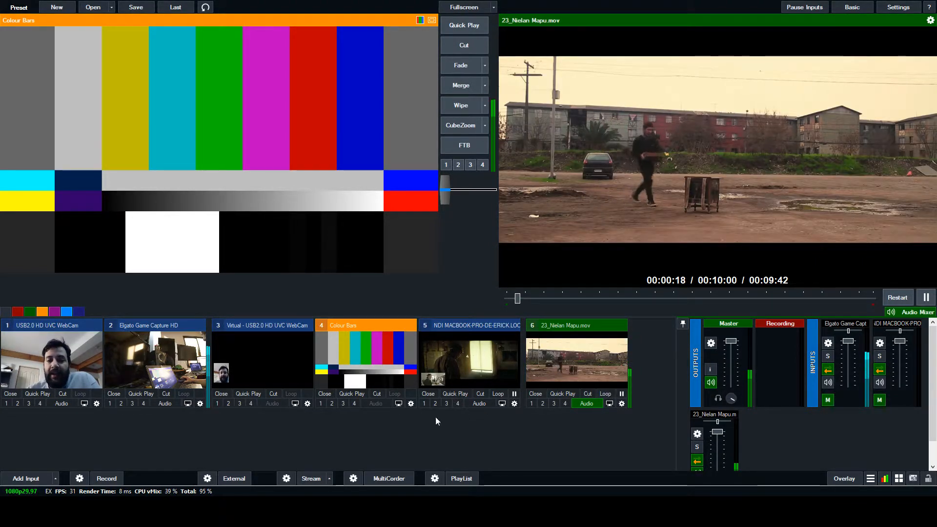
- Enable looping on 23_Nielan Mapu.mov and cut the NDI Firefox source to the output
{"action": "left_click", "coordinate": [605, 394]}
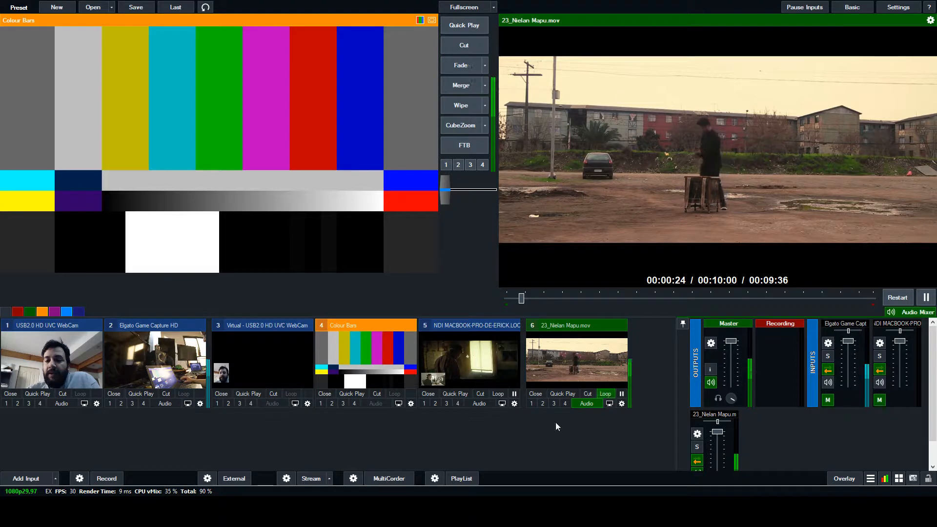
{"action": "left_click", "coordinate": [465, 359]}
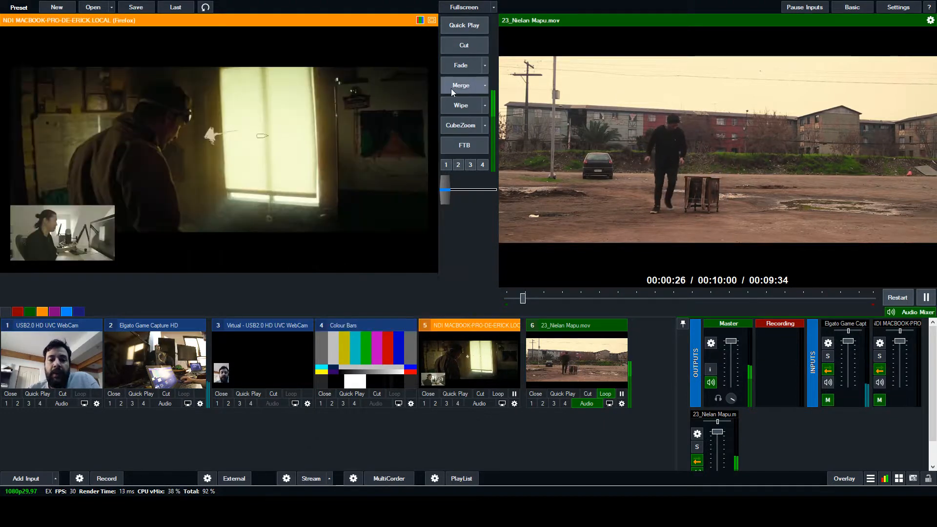
{"action": "left_click", "coordinate": [452, 49]}
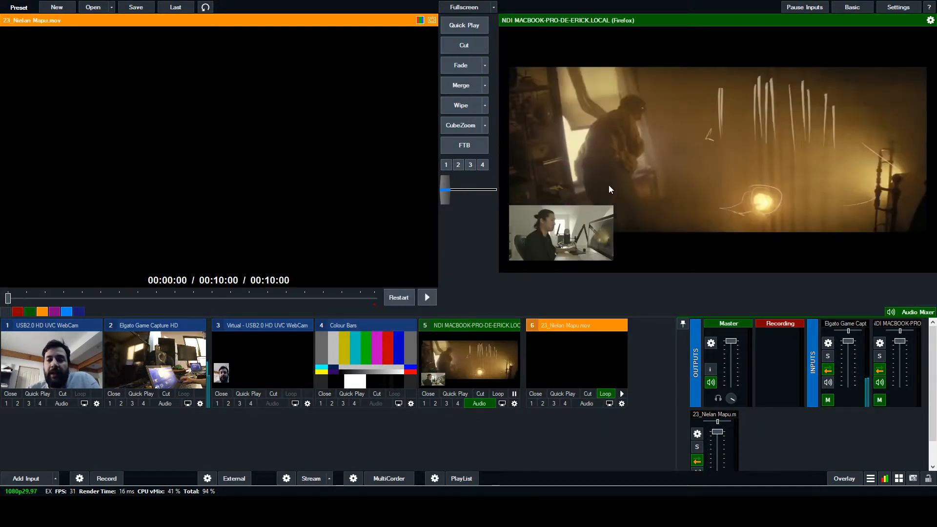
- Load Colour Bars into the preview, and send 23_Nielan Mapu.mov and the Elgato Game Capture HD live in turn with Quick Play
{"action": "left_click", "coordinate": [369, 364]}
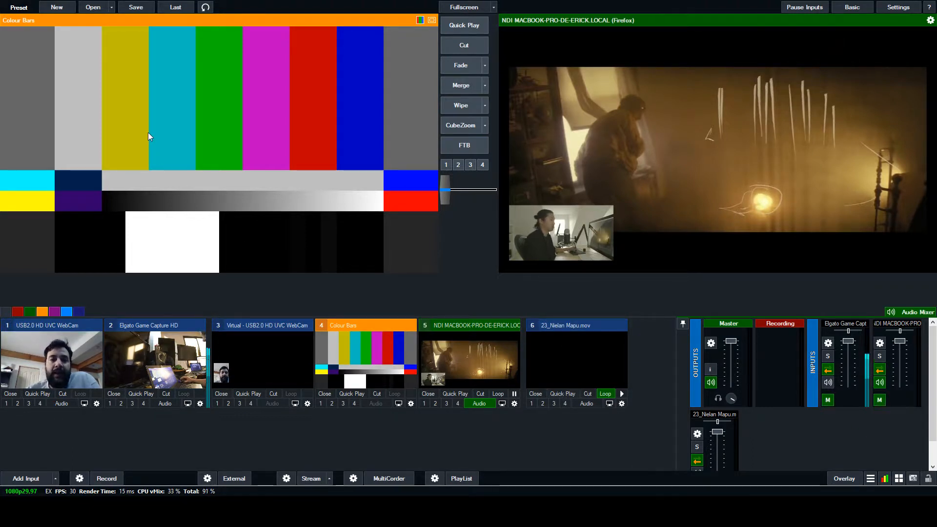
{"action": "left_click", "coordinate": [563, 393]}
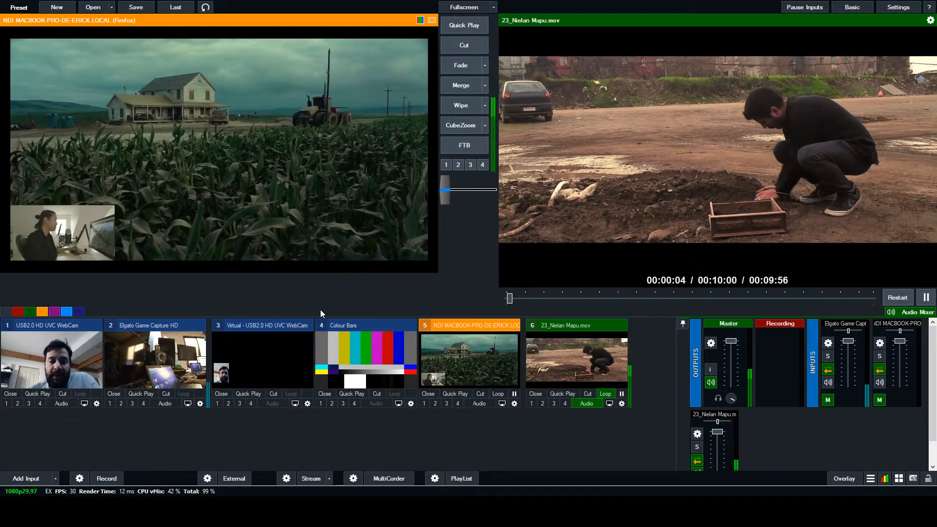
{"action": "left_click", "coordinate": [148, 394]}
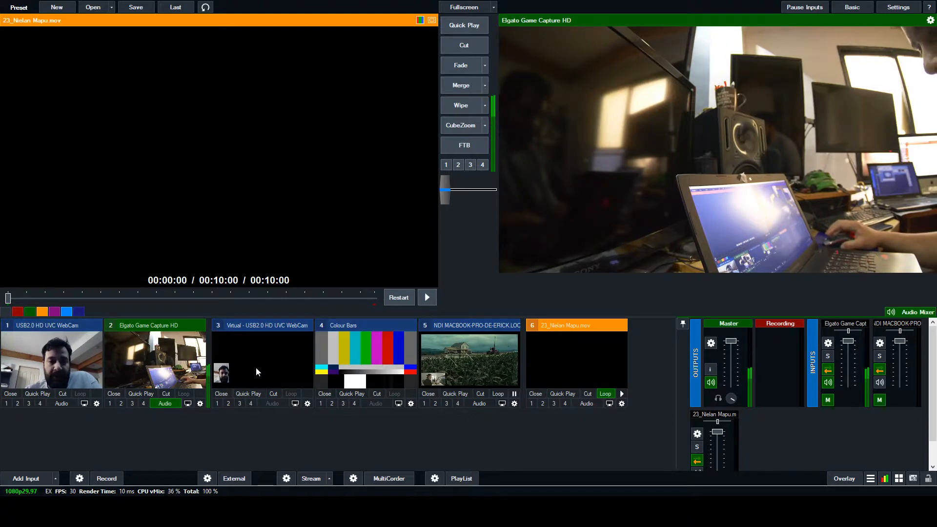
- Overlay the virtual webcam on the output using channel 1, and remove that virtual input from the production
{"action": "left_click", "coordinate": [218, 402]}
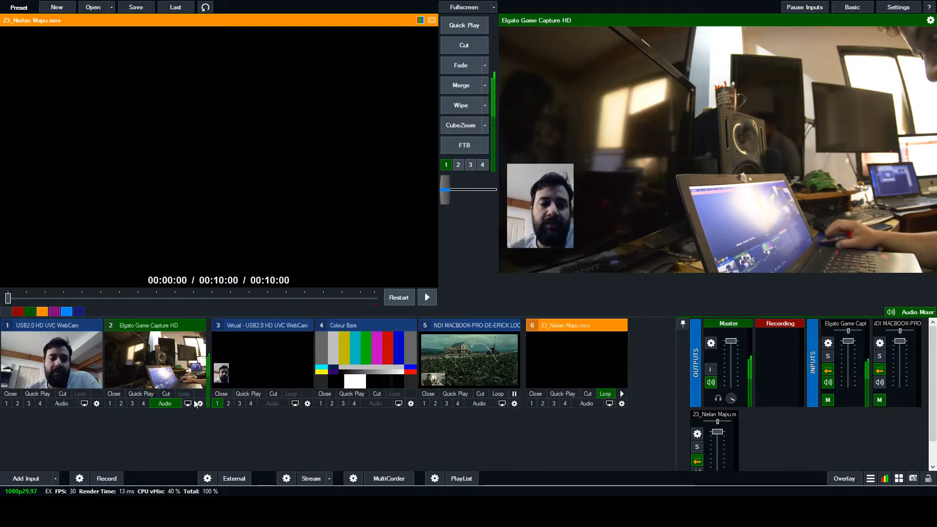
{"action": "left_click", "coordinate": [221, 393]}
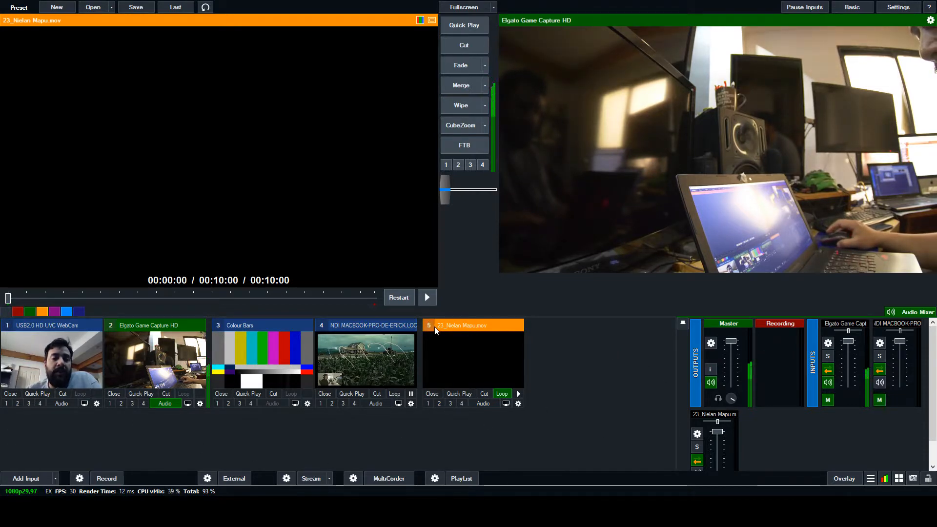
- Collapse the Colour Bars, NDI Firefox and 23_Nielan Mapu.mov input tiles and expand them again
{"action": "left_click", "coordinate": [218, 326]}
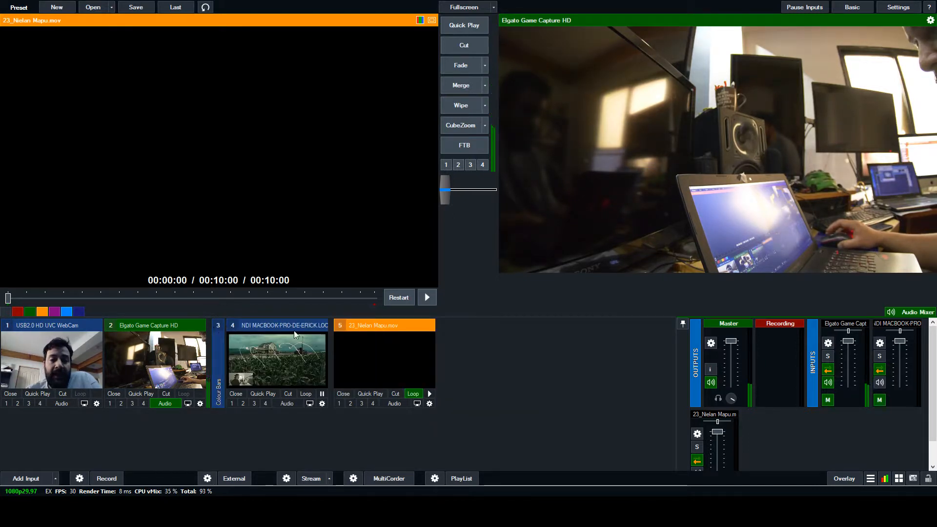
{"action": "left_click", "coordinate": [268, 328]}
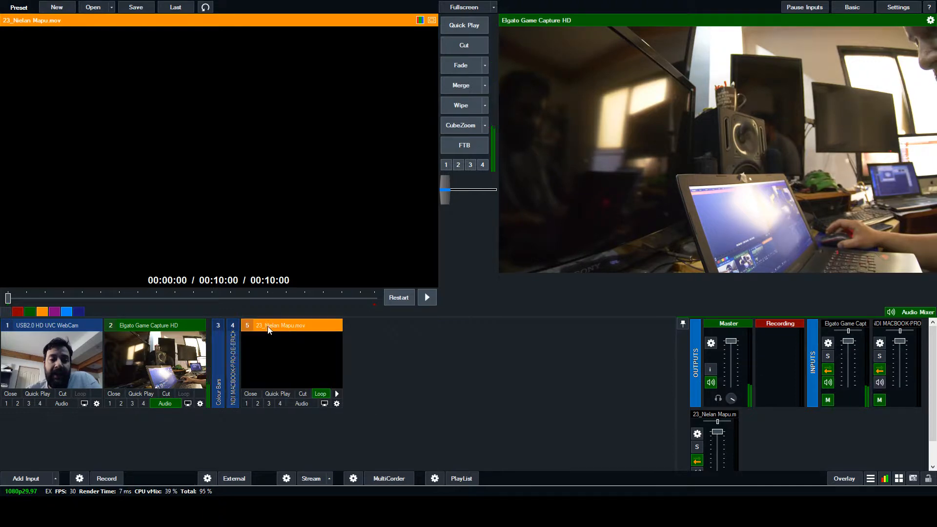
{"action": "left_click", "coordinate": [291, 328]}
{"action": "left_click", "coordinate": [247, 341]}
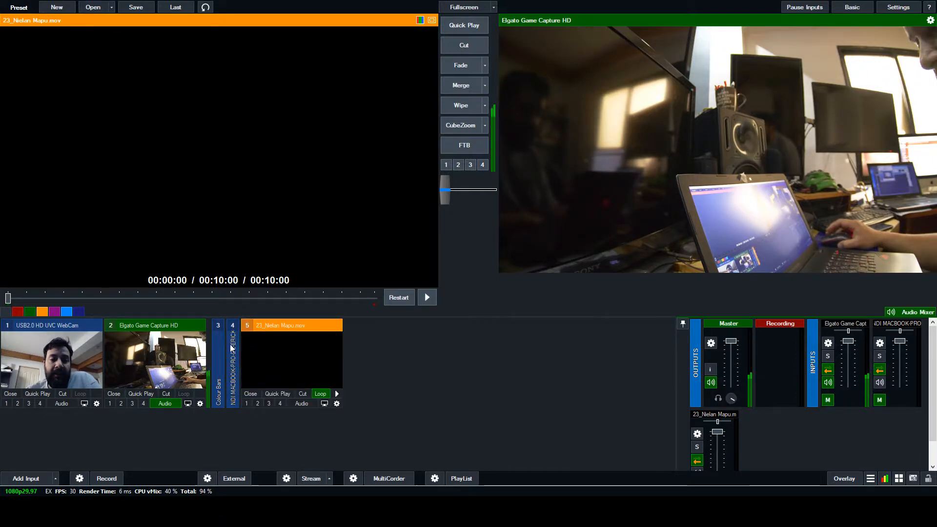
{"action": "left_click", "coordinate": [233, 352]}
{"action": "left_click", "coordinate": [219, 346]}
- Collapse all five input tiles, starting with the Elgato Game Capture HD and the webcam
{"action": "left_click", "coordinate": [156, 327]}
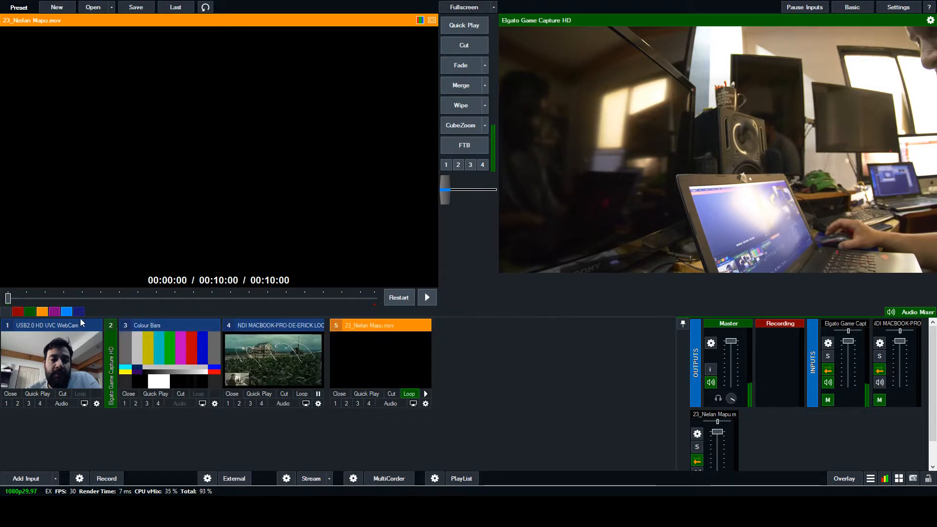
{"action": "left_click", "coordinate": [80, 323]}
{"action": "left_click", "coordinate": [101, 325]}
{"action": "left_click", "coordinate": [132, 325]}
{"action": "left_click", "coordinate": [154, 325]}
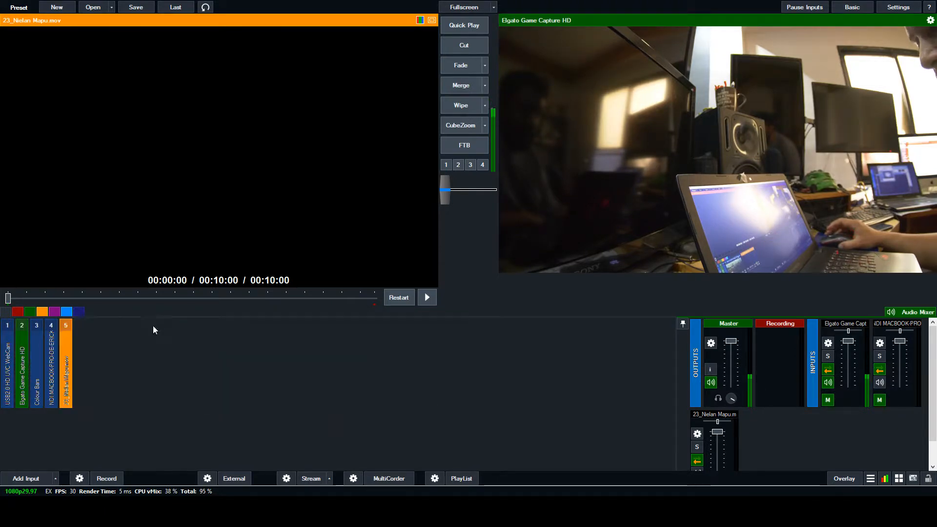
- Expand all five collapsed input tiles, from 23_Nielan Mapu.mov back to the webcam
{"action": "left_click", "coordinate": [67, 352]}
{"action": "left_click", "coordinate": [48, 355]}
{"action": "left_click", "coordinate": [40, 357]}
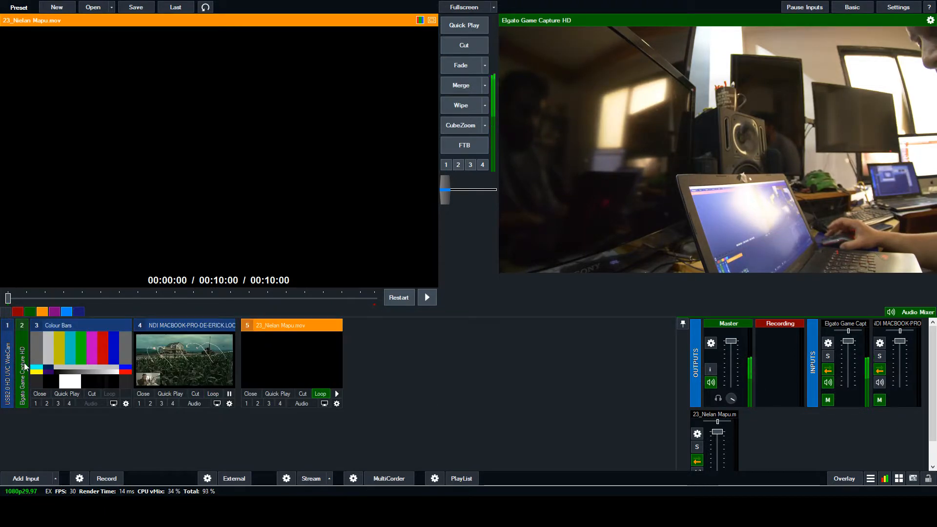
{"action": "left_click", "coordinate": [22, 361]}
{"action": "left_click", "coordinate": [7, 361]}
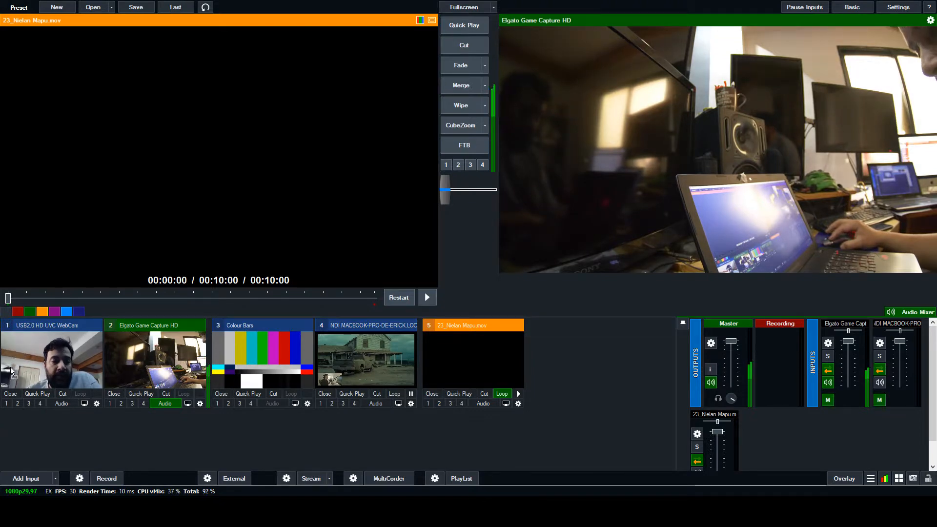
- Move the 23_Nielan Mapu.mov input to first position, and reorder it to second place between the webcam and Elgato Game Capture HD
{"action": "left_click_drag", "start_coordinate": [10, 367], "coordinate": [5, 361]}
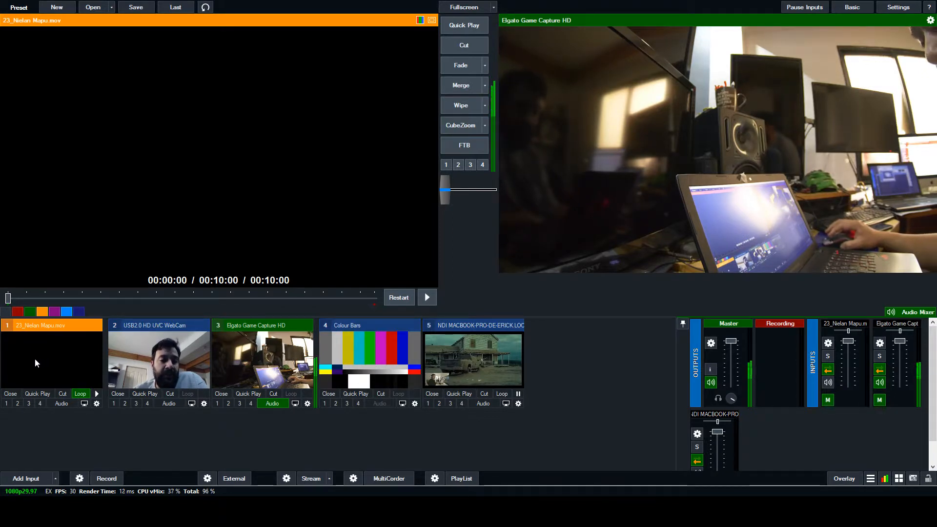
{"action": "left_click_drag", "start_coordinate": [35, 360], "coordinate": [186, 364]}
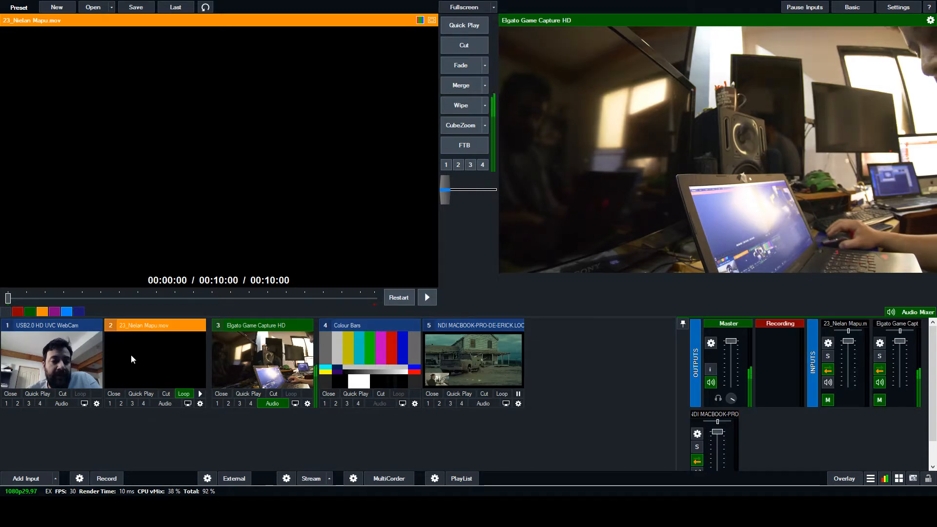
- Cut the webcam to the output, followed by 23_Nielan Mapu.mov and Elgato Game Capture HD in alternation, ending on the Elgato capture
{"action": "left_click", "coordinate": [39, 357]}
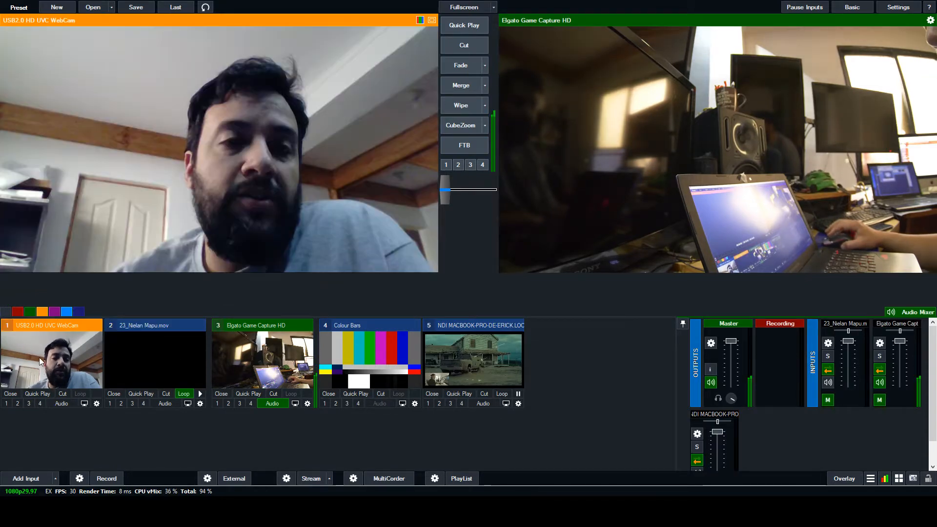
{"action": "left_click", "coordinate": [455, 43]}
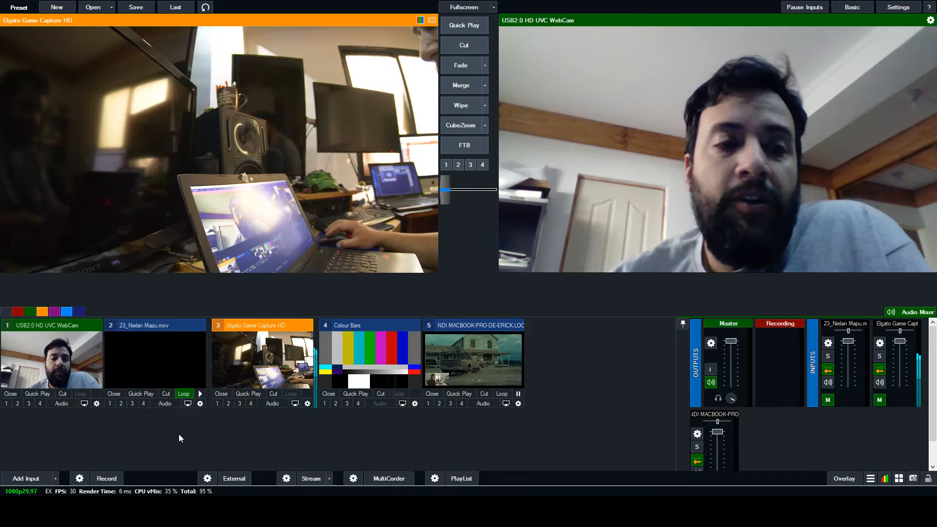
{"action": "left_click", "coordinate": [134, 363]}
{"action": "left_click", "coordinate": [458, 51]}
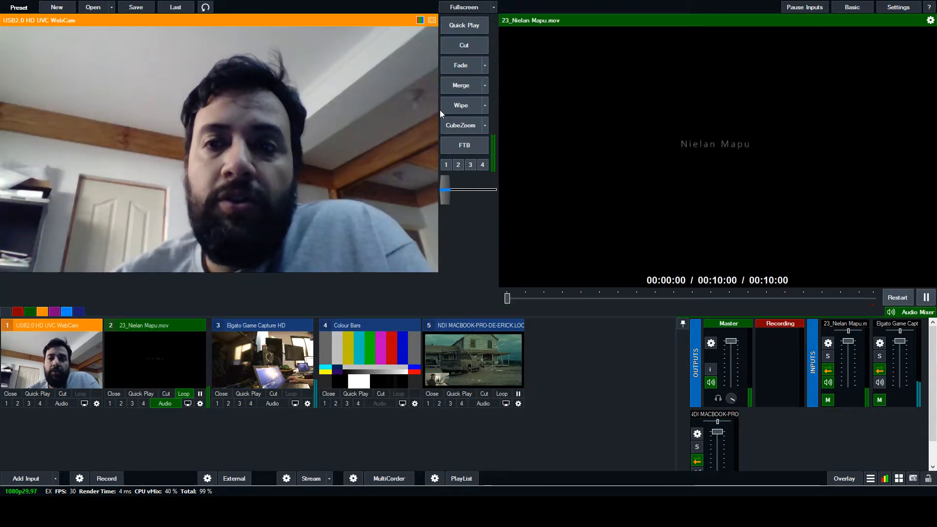
{"action": "left_click", "coordinate": [268, 360]}
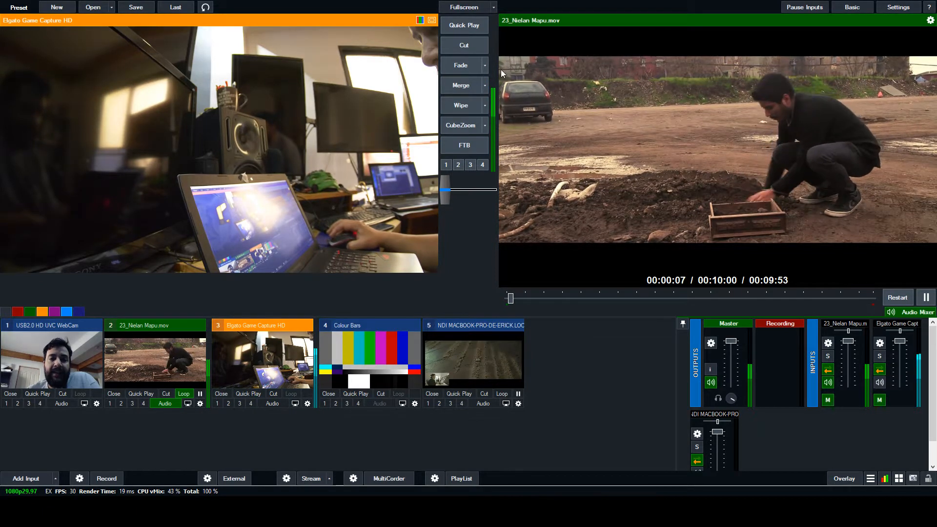
{"action": "left_click", "coordinate": [466, 48]}
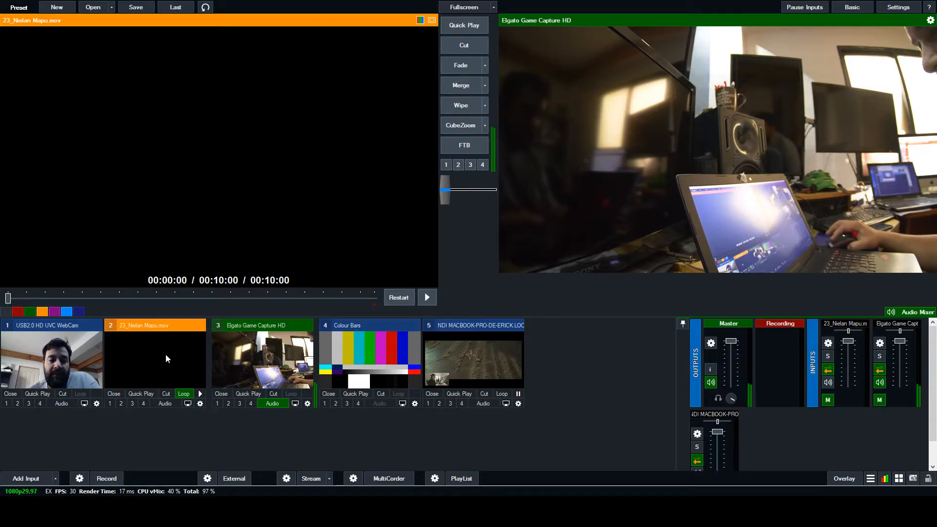
{"action": "left_click", "coordinate": [479, 49]}
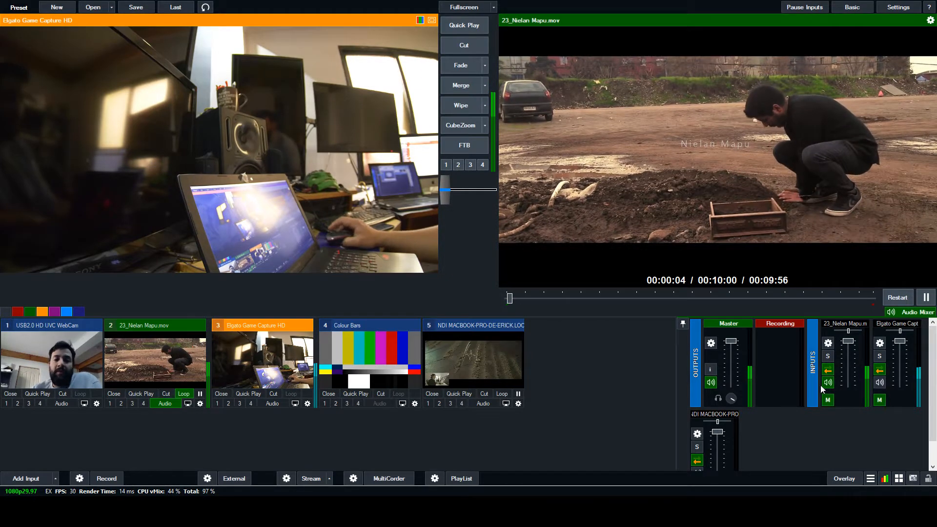
{"action": "left_click", "coordinate": [454, 45]}
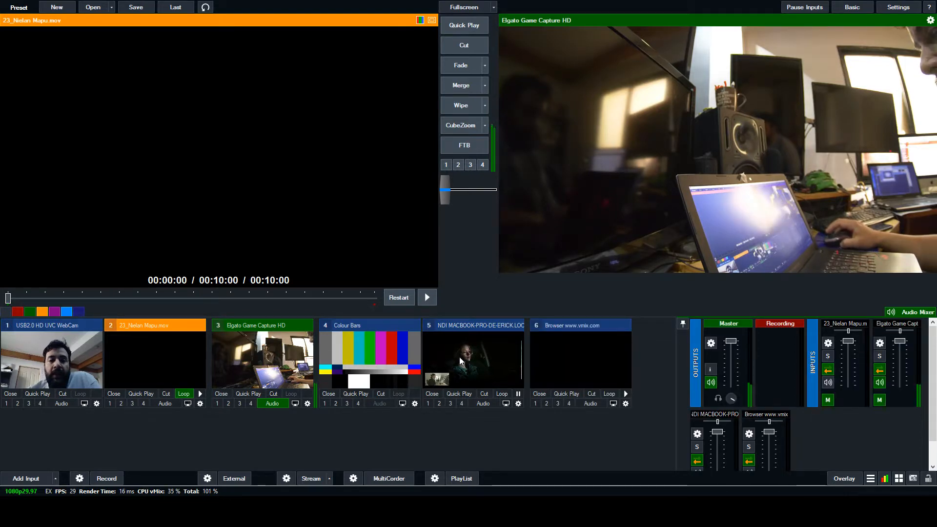
{"action": "left_click", "coordinate": [571, 360]}
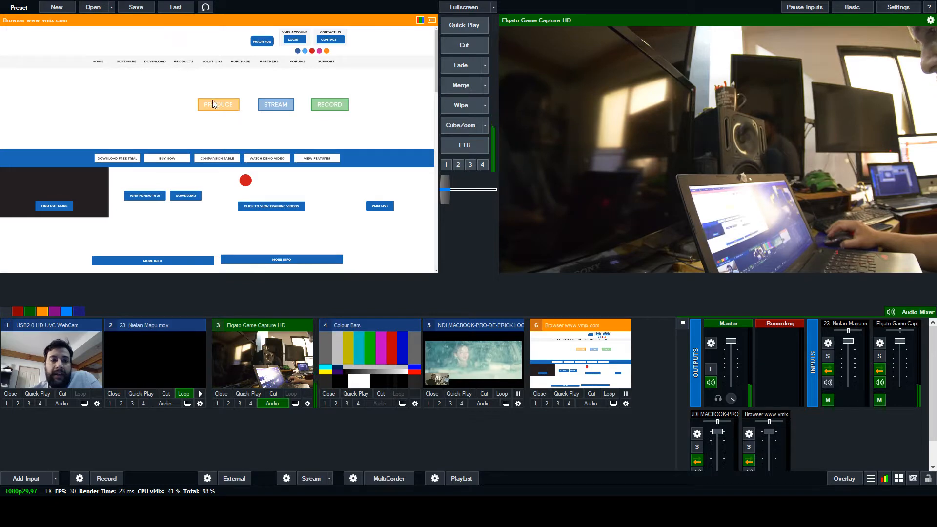
{"action": "left_click", "coordinate": [459, 44]}
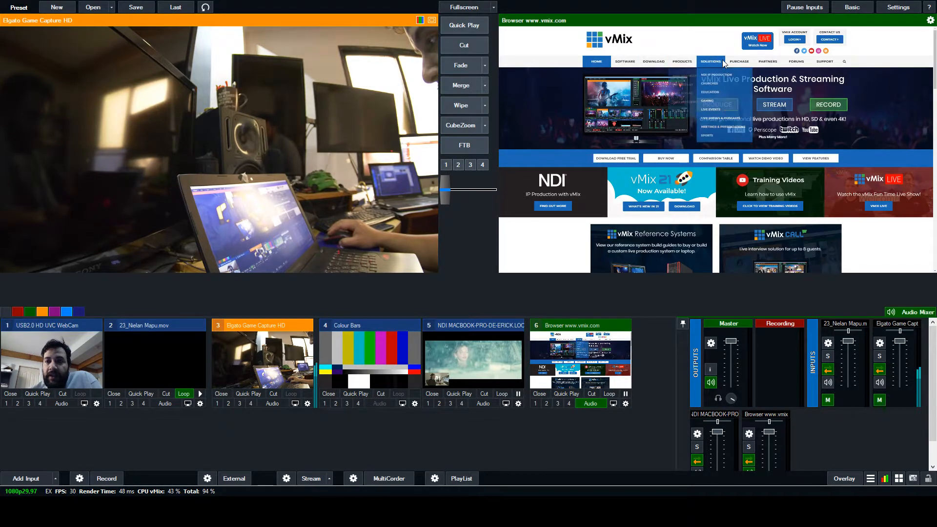
{"action": "mouse_move", "coordinate": [743, 65]}
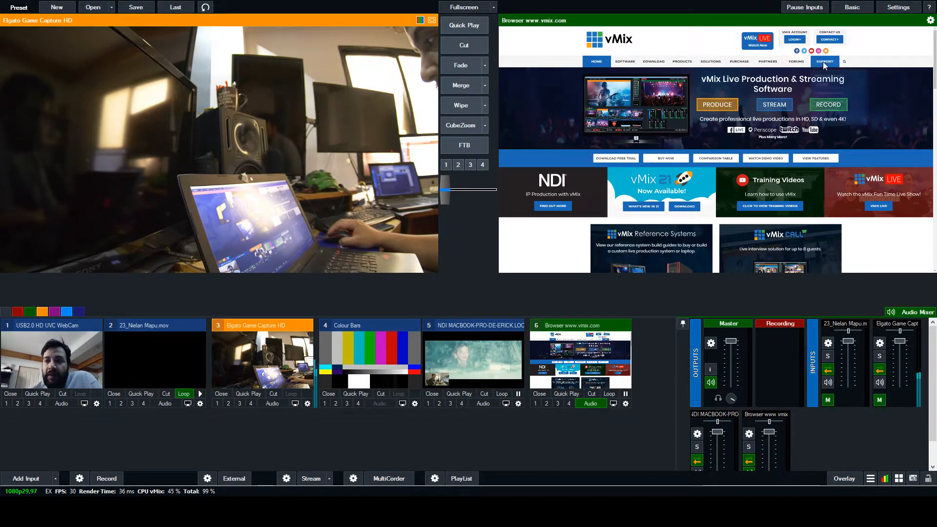
{"action": "mouse_move", "coordinate": [829, 62]}
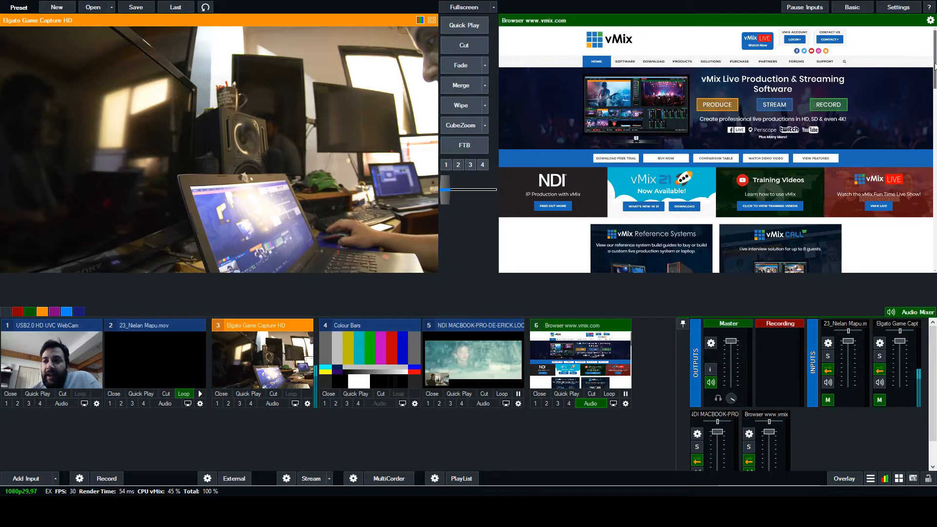
{"action": "left_click_drag", "start_coordinate": [935, 66], "coordinate": [928, 89]}
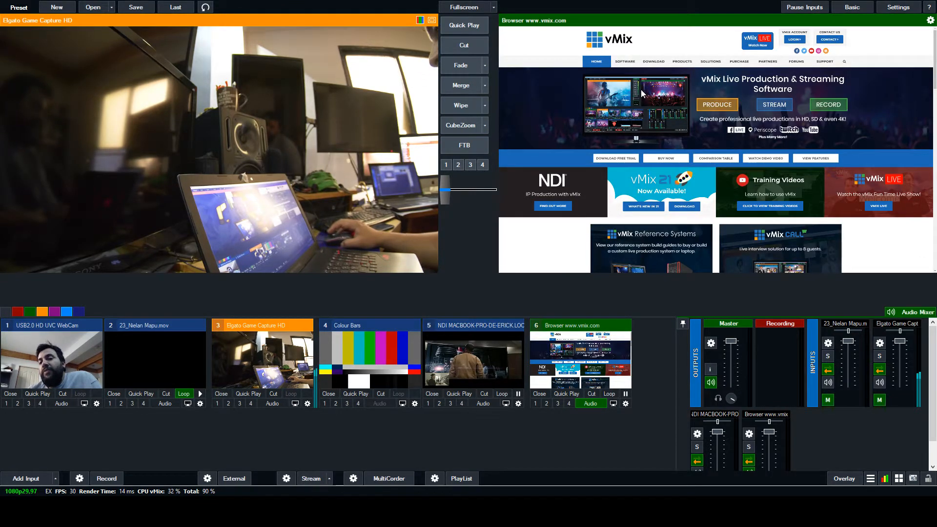
{"action": "mouse_move", "coordinate": [625, 60]}
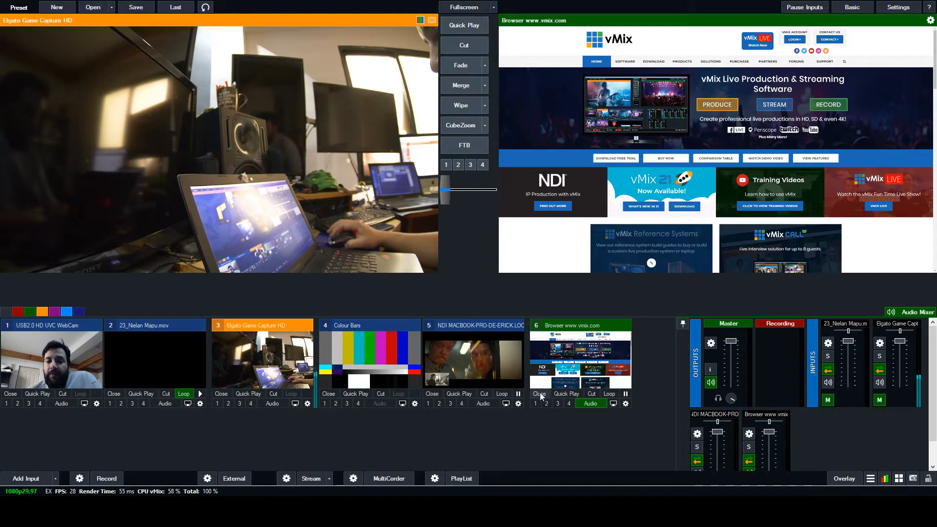
{"action": "left_click", "coordinate": [437, 353]}
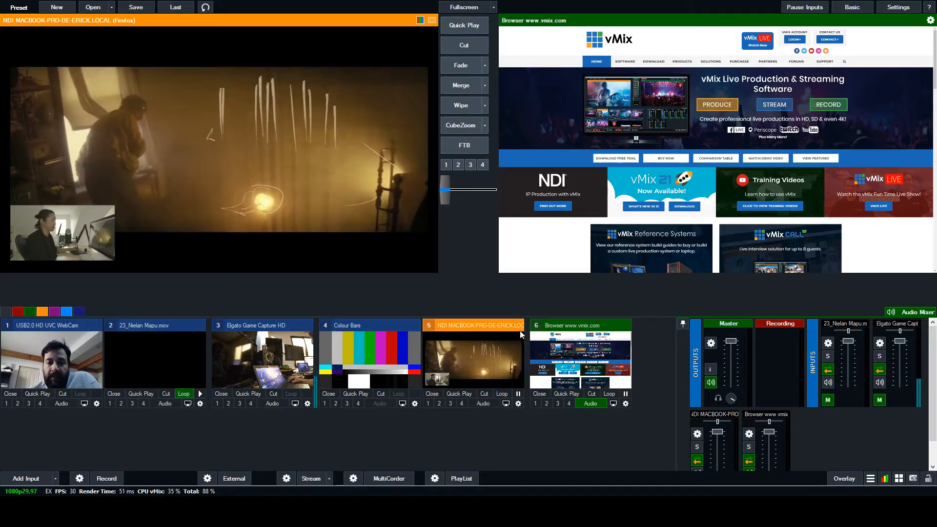
{"action": "left_click", "coordinate": [539, 394]}
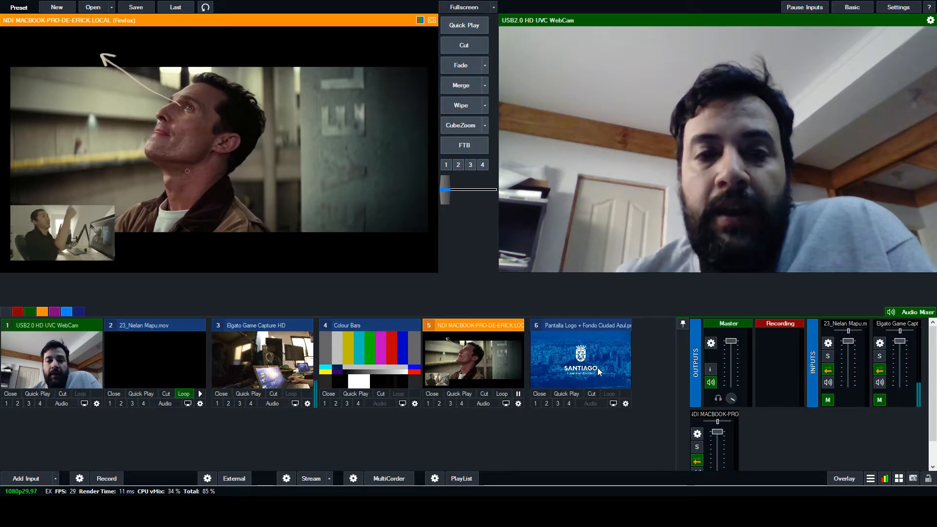
- Send Pantalla Logo + Fondo Ciudad Azul.png to the output with Quick Play, and cut to the NDI Firefox input
{"action": "left_click", "coordinate": [567, 394]}
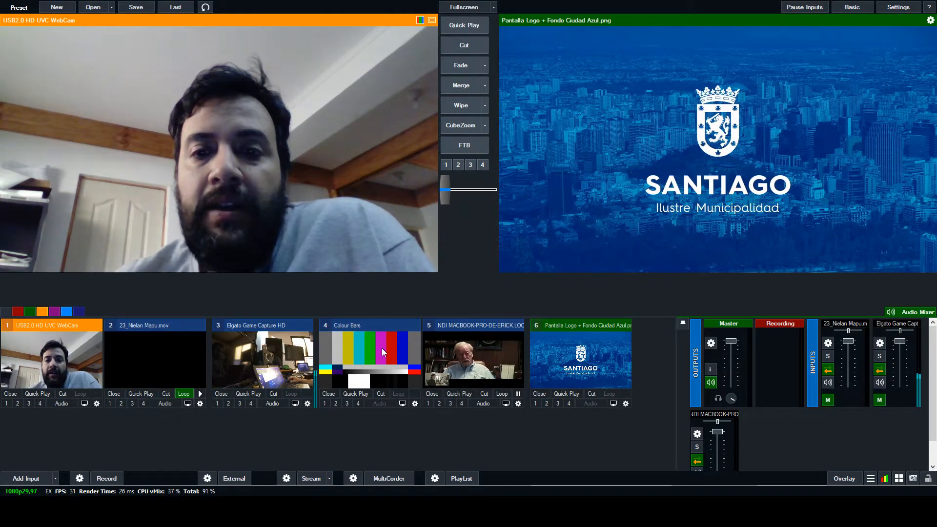
{"action": "left_click", "coordinate": [497, 358]}
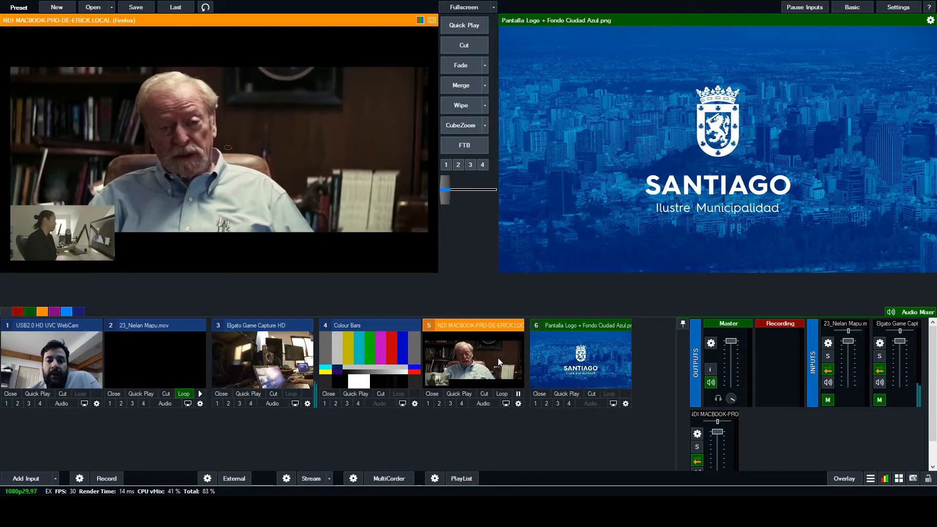
{"action": "left_click", "coordinate": [467, 46]}
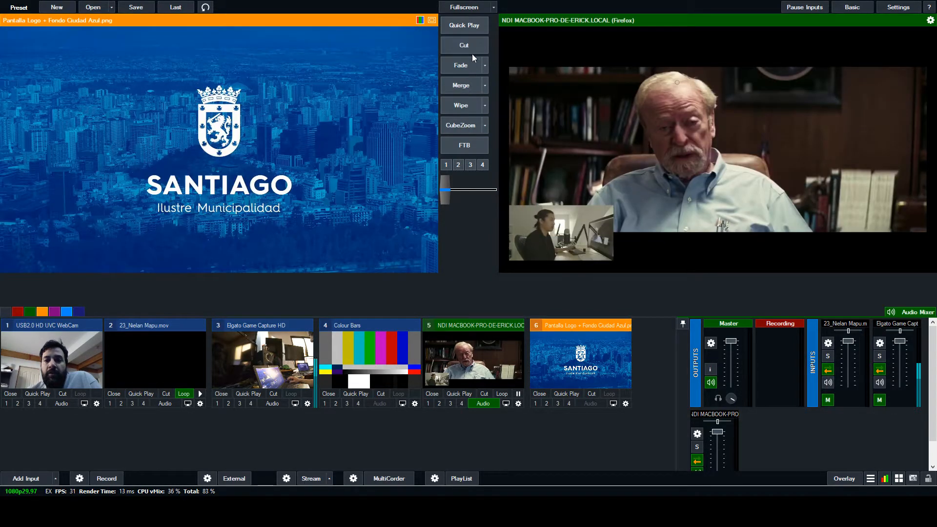
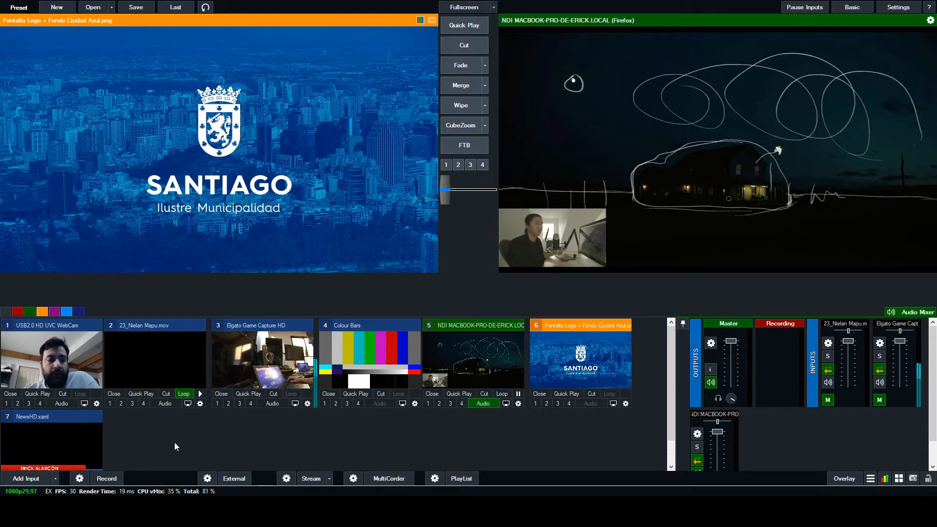
- Preview the NewsHD.xaml title, cut it full-screen to the output and cut back to the NDI Firefox input
{"action": "scroll", "coordinate": [137, 428], "scroll_direction": "down", "scroll_amount": 1}
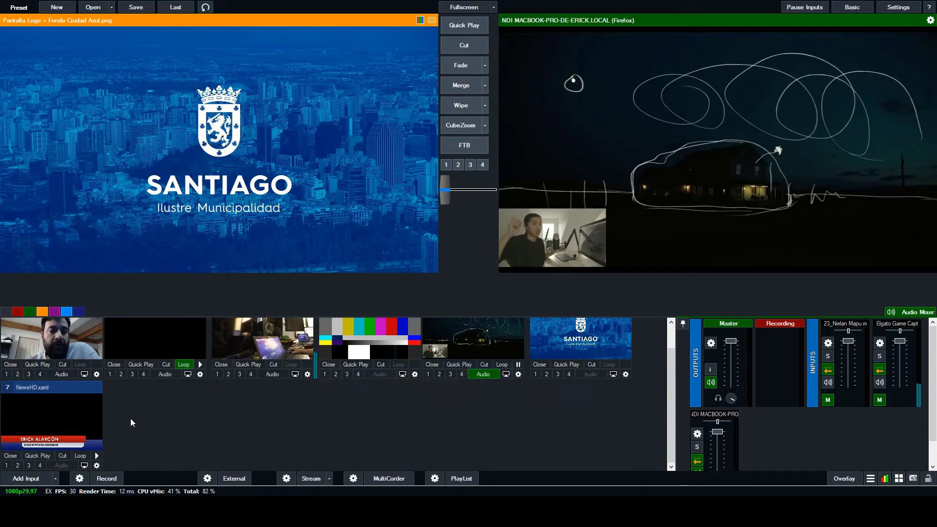
{"action": "left_click", "coordinate": [43, 421]}
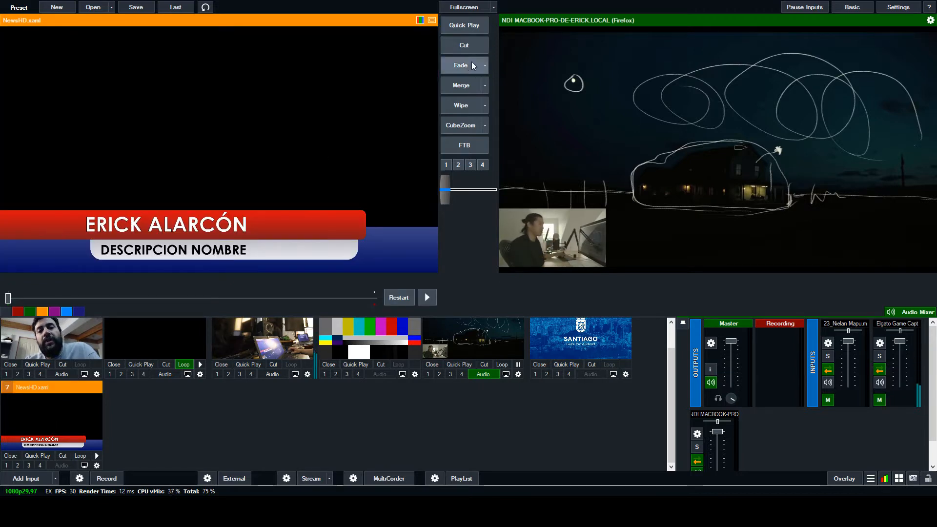
{"action": "left_click", "coordinate": [461, 49]}
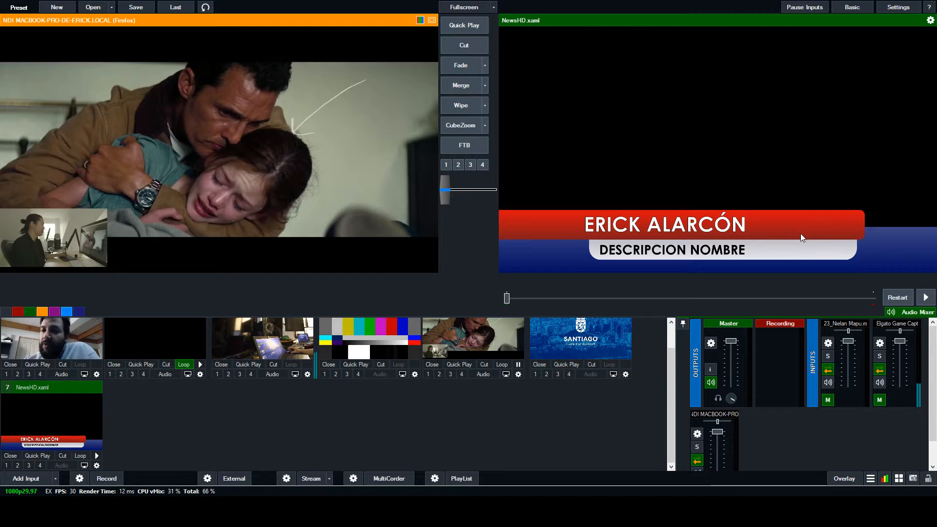
{"action": "left_click", "coordinate": [483, 48]}
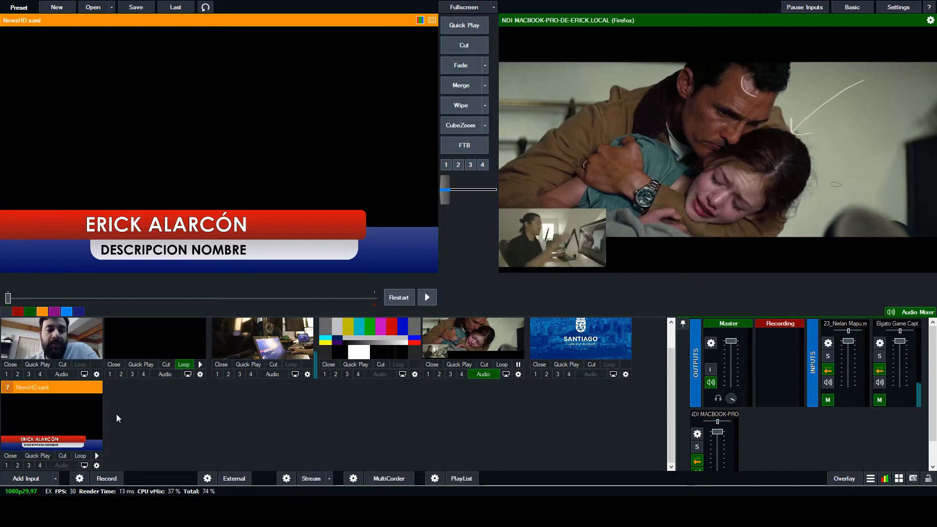
- Overlay the NewsHD.xaml title on the NDI Firefox output using channel 1, and take the overlay off
{"action": "left_click", "coordinate": [7, 466]}
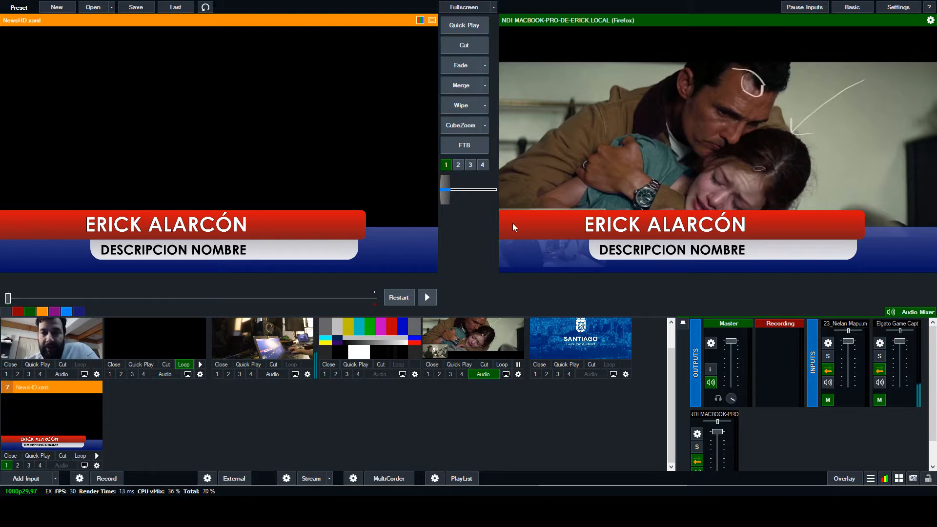
{"action": "left_click", "coordinate": [10, 455]}
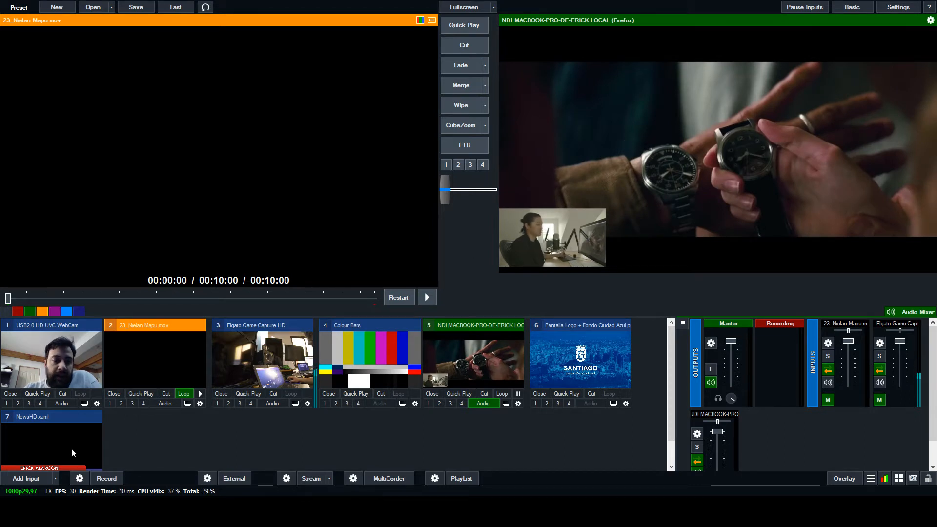
{"action": "scroll", "coordinate": [161, 437], "scroll_direction": "down", "scroll_amount": 1}
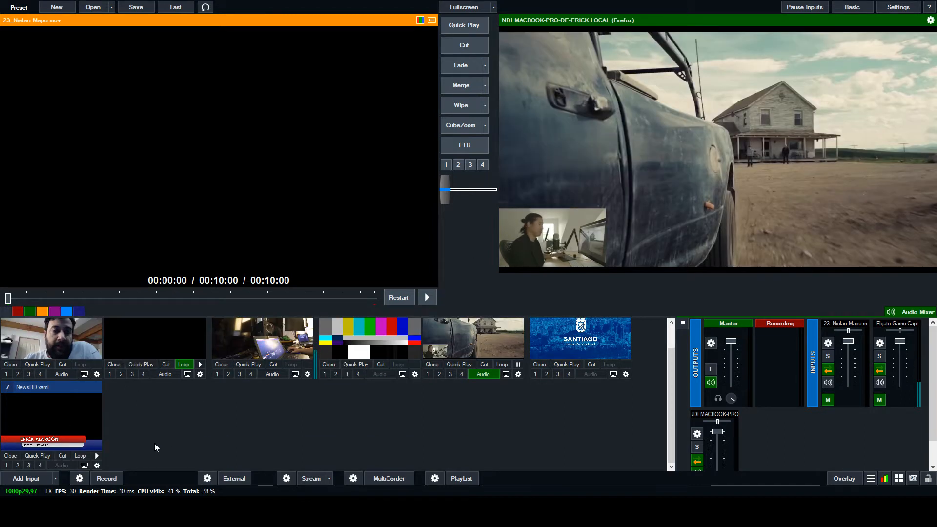
{"action": "left_click", "coordinate": [40, 465]}
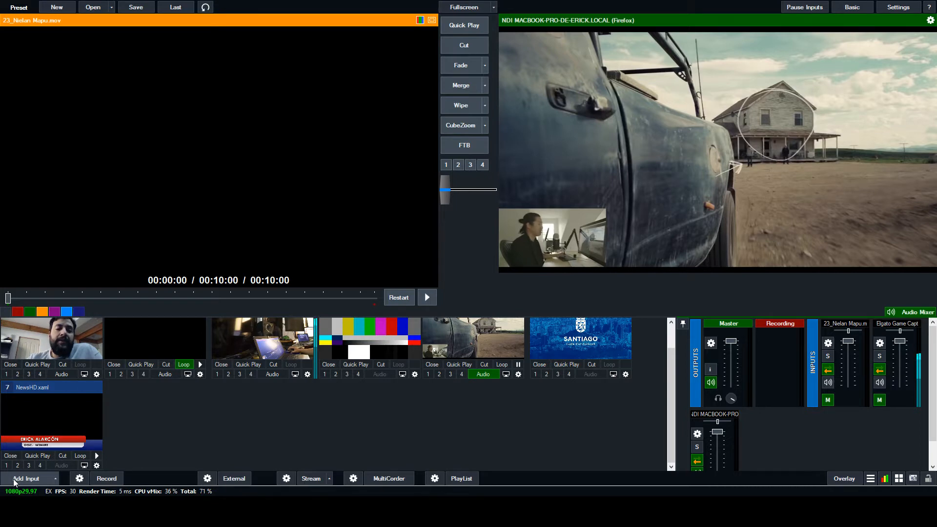
- Cut the USB2.0 HD UVC WebCam to the output and try the NewsHD.xaml title's overlay on it
{"action": "left_click", "coordinate": [54, 337]}
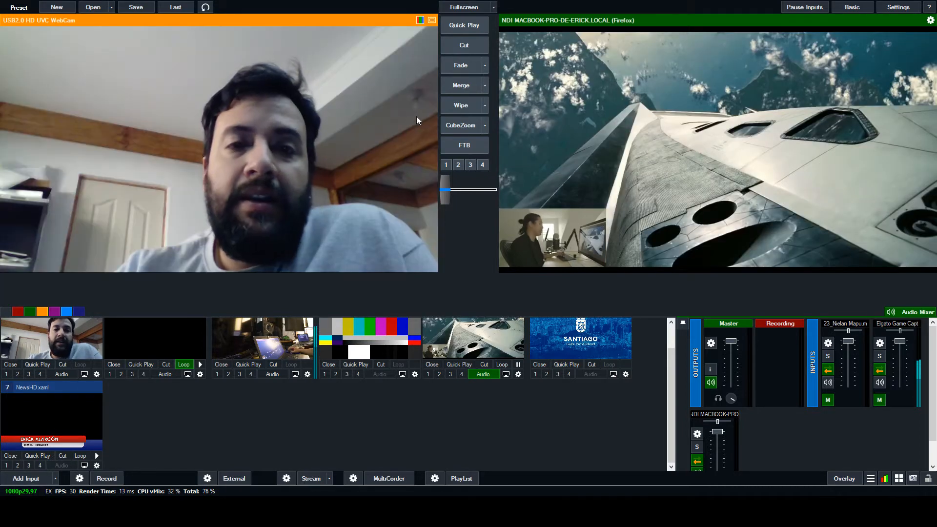
{"action": "left_click", "coordinate": [465, 44]}
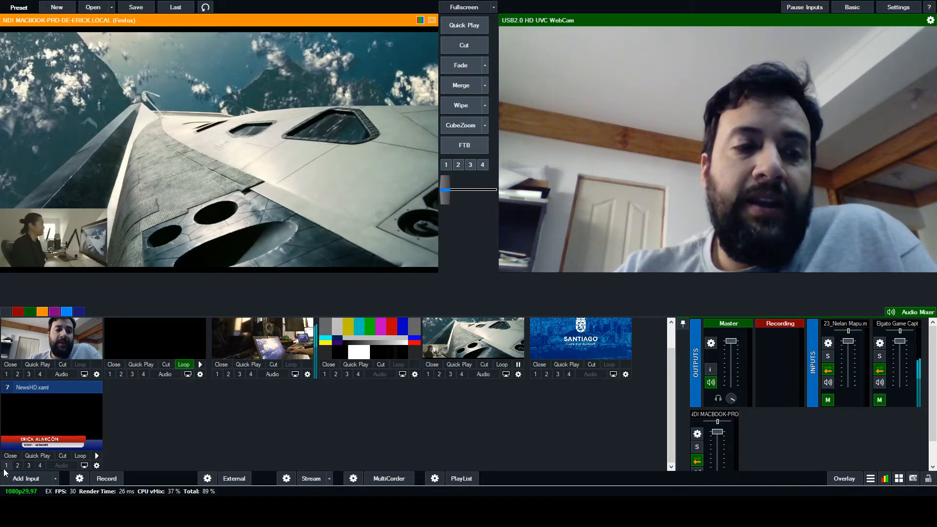
{"action": "left_click", "coordinate": [40, 465]}
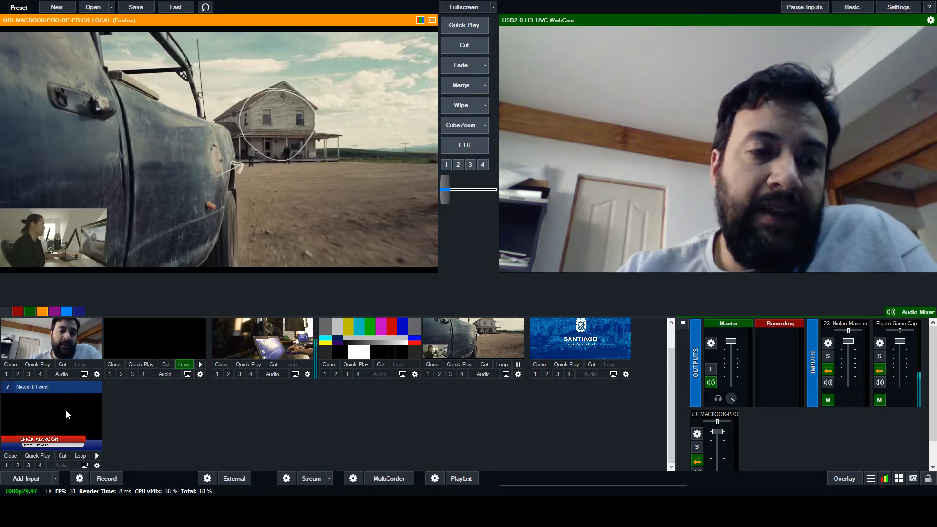
- Preview the NewsHD.xaml title and replace its name line with another person's full name
{"action": "left_click", "coordinate": [31, 410]}
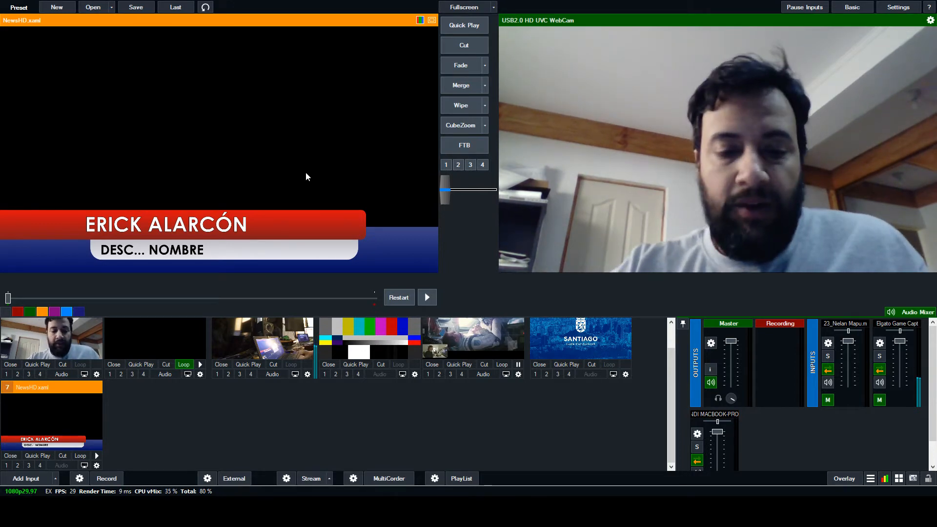
{"action": "type", "text": "JUAN"}
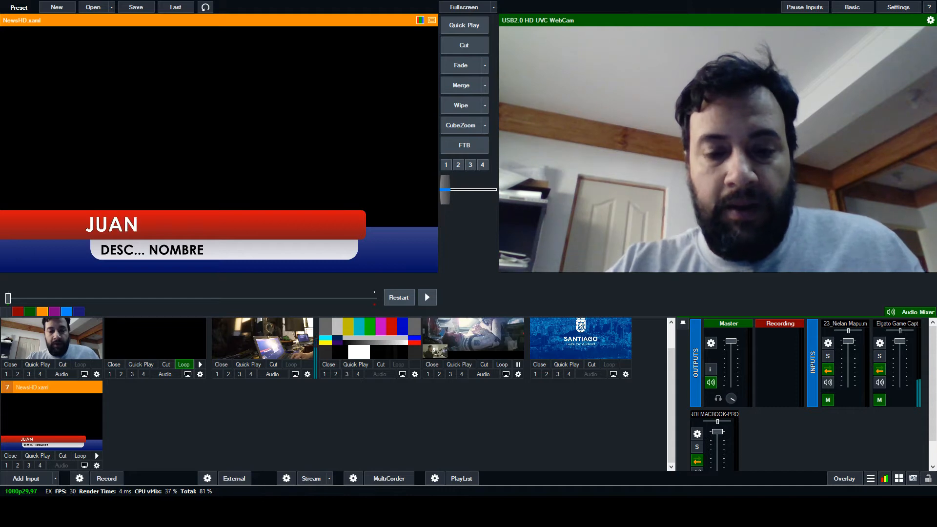
{"action": "type", "text": " PEREZ"}
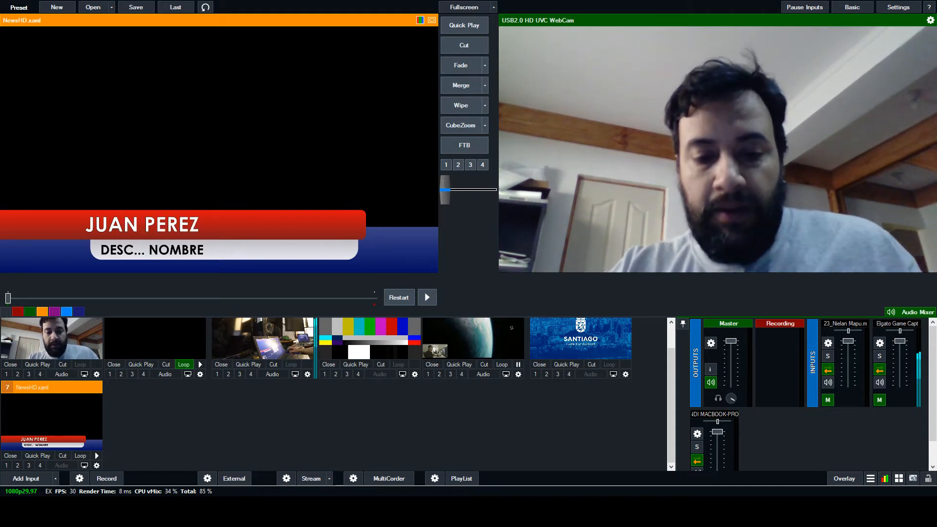
- Add the person's first name to the end of the NewsHD.xaml title's description line, and switch the title back to the other person's entry
{"action": "type", "text": " JUEM"}
{"action": "key", "text": "BackSpace"}
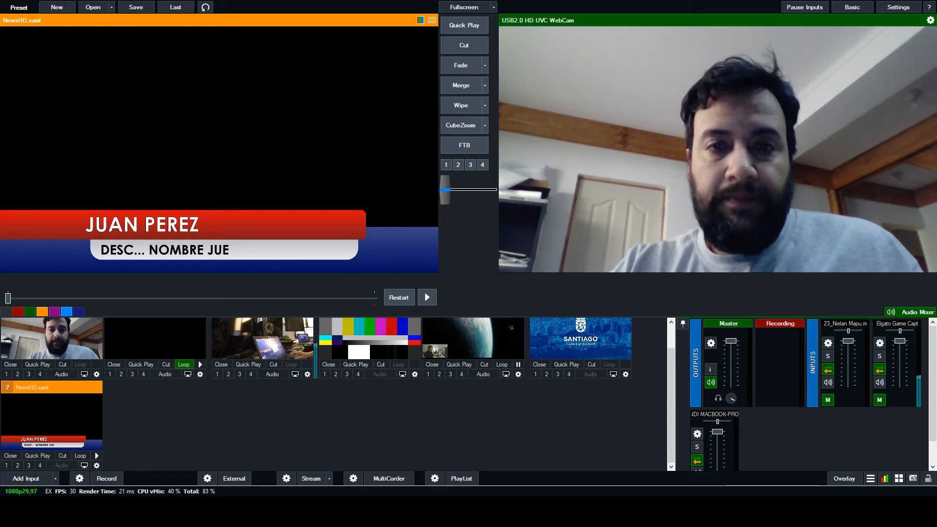
{"action": "key", "text": "BackSpace"}
{"action": "type", "text": "AN"}
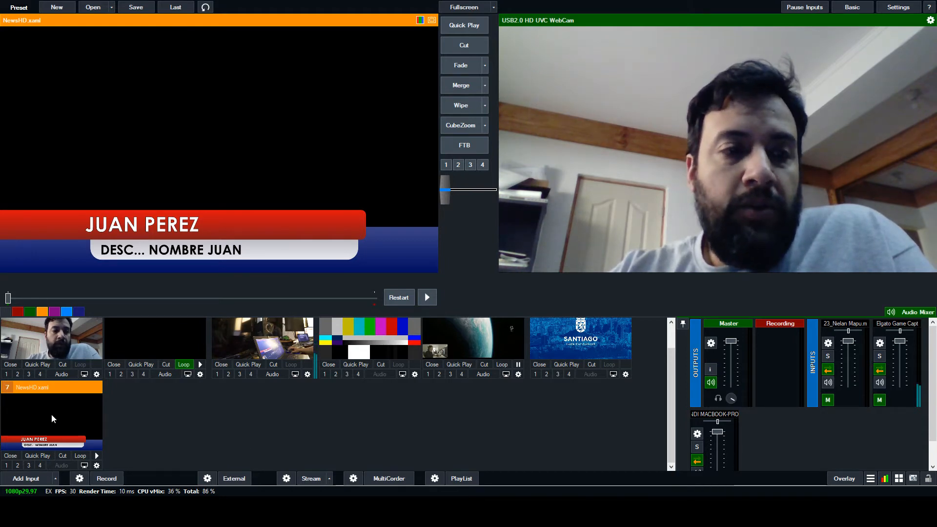
{"action": "left_click", "coordinate": [111, 440]}
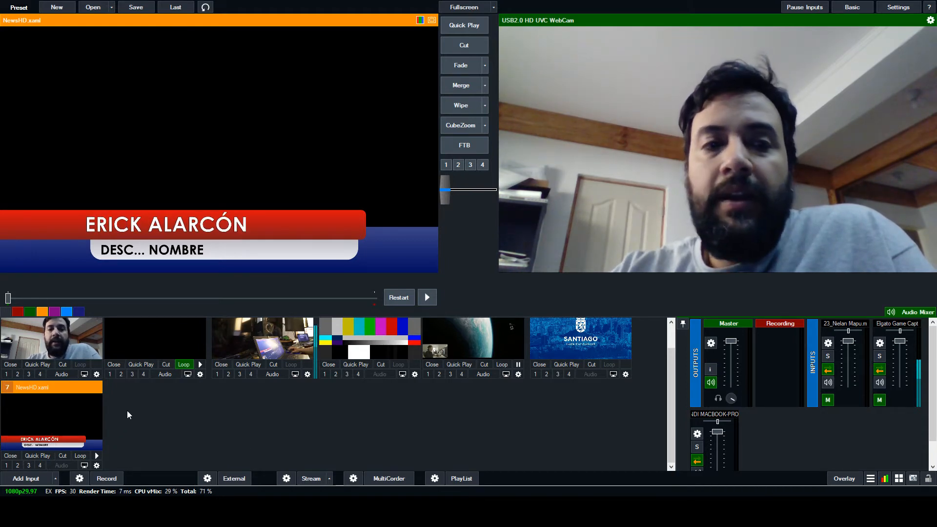
- Overlay the NewsHD.xaml title on the webcam output using channel 4, and cut Elgato Game Capture HD to the output beneath it
{"action": "left_click", "coordinate": [40, 465]}
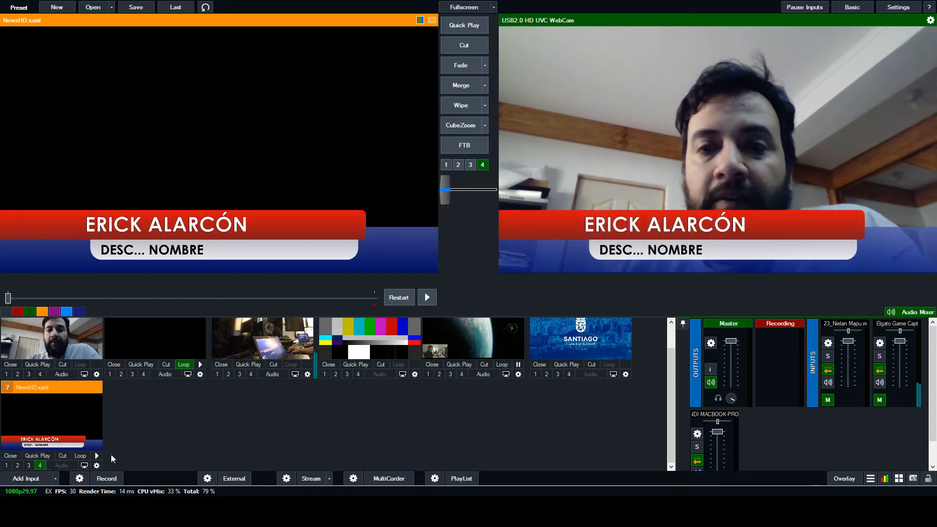
{"action": "left_click", "coordinate": [155, 353]}
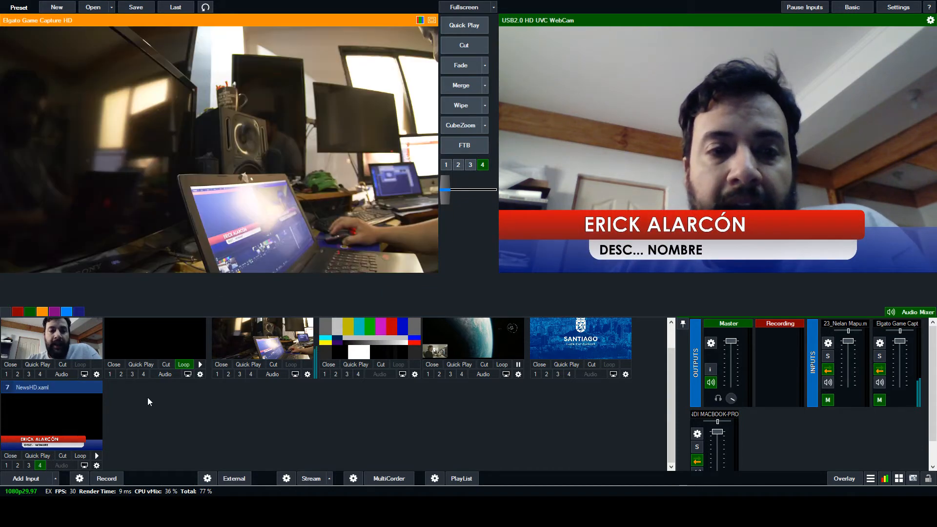
{"action": "left_click", "coordinate": [463, 46]}
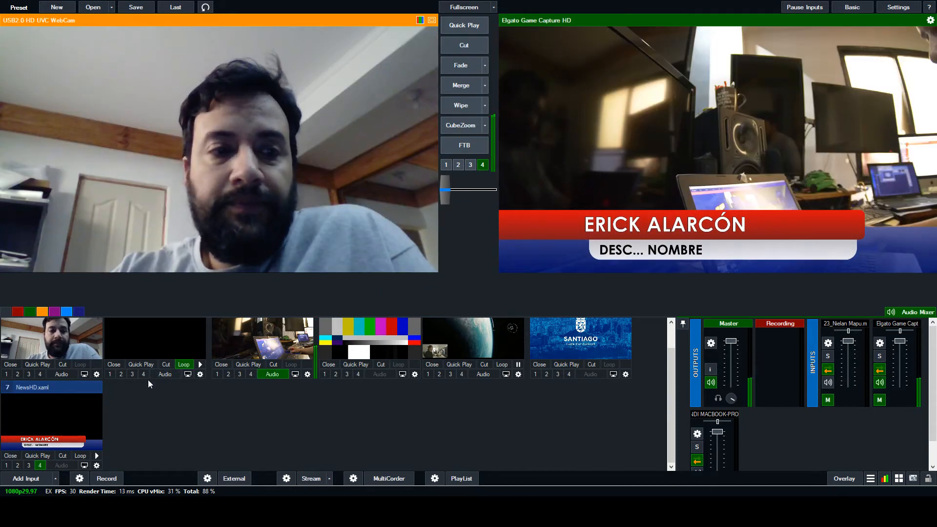
- Overlay the NewsHD.xaml title on channel 4 with the second and third people's entries in turn, taking it off between them
{"action": "left_click", "coordinate": [99, 454]}
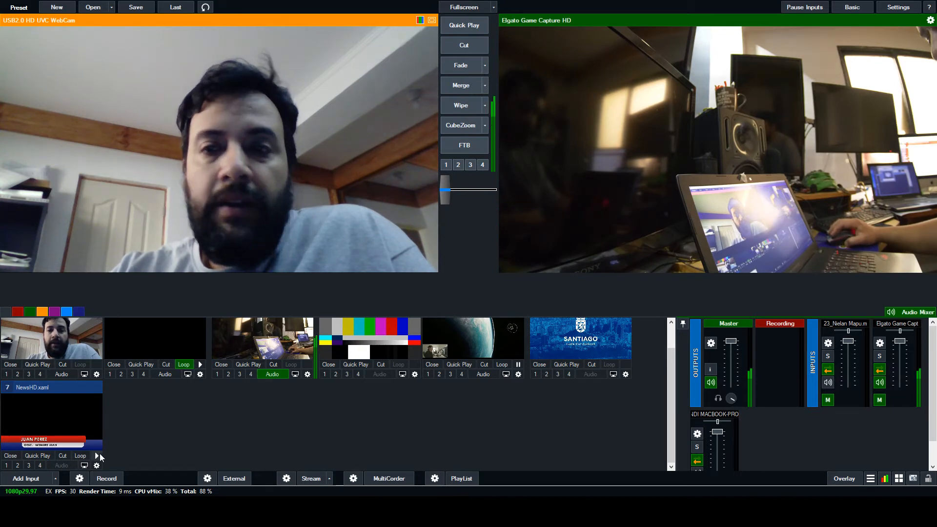
{"action": "left_click", "coordinate": [38, 465]}
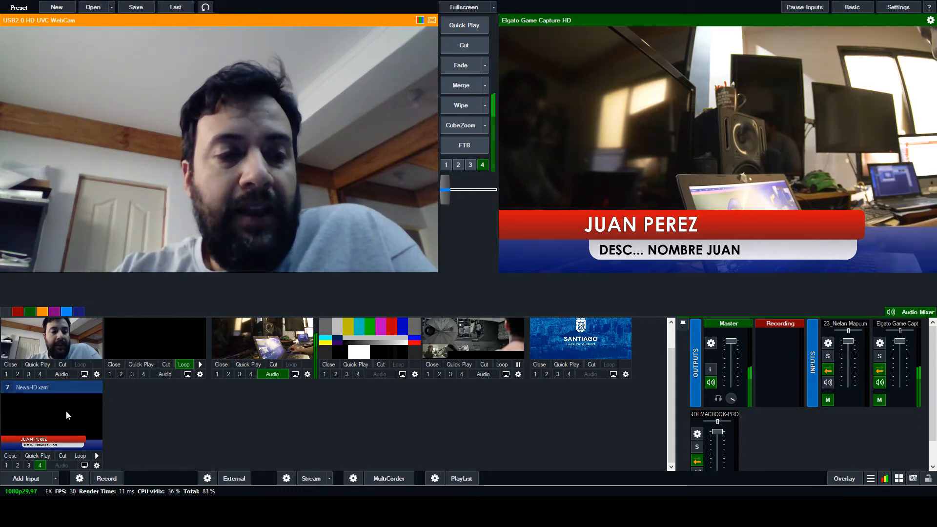
{"action": "left_click", "coordinate": [40, 465]}
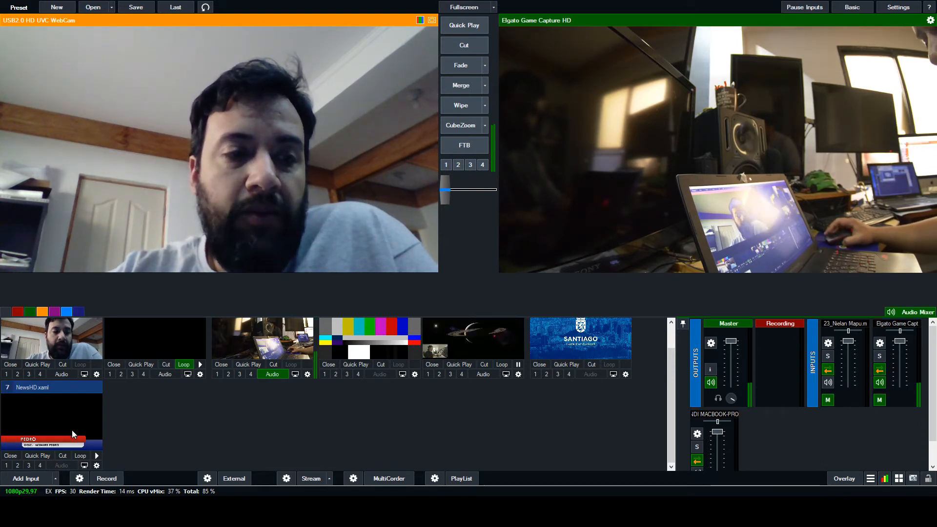
{"action": "left_click", "coordinate": [42, 464]}
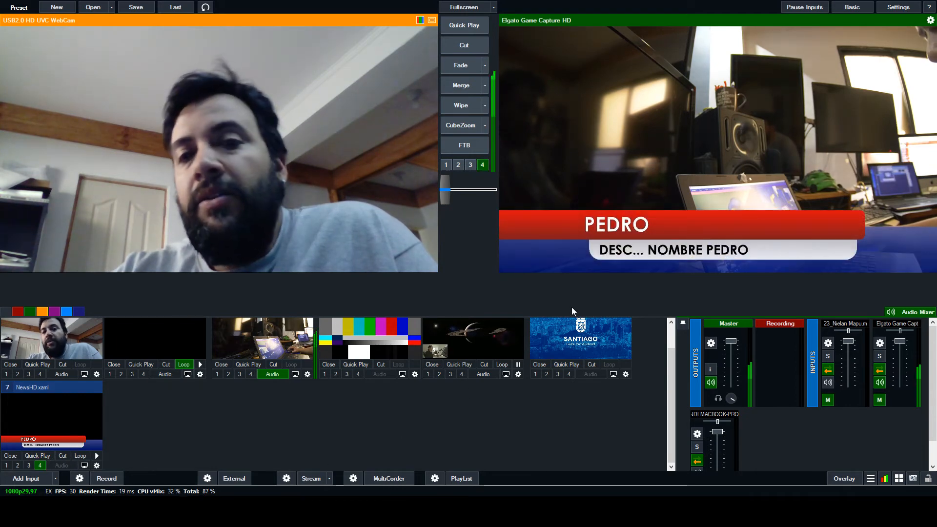
- Take the channel 4 title overlay off, and make manual fader transitions to the USB2.0 HD UVC WebCam and back to Elgato Game Capture HD
{"action": "left_click", "coordinate": [482, 164]}
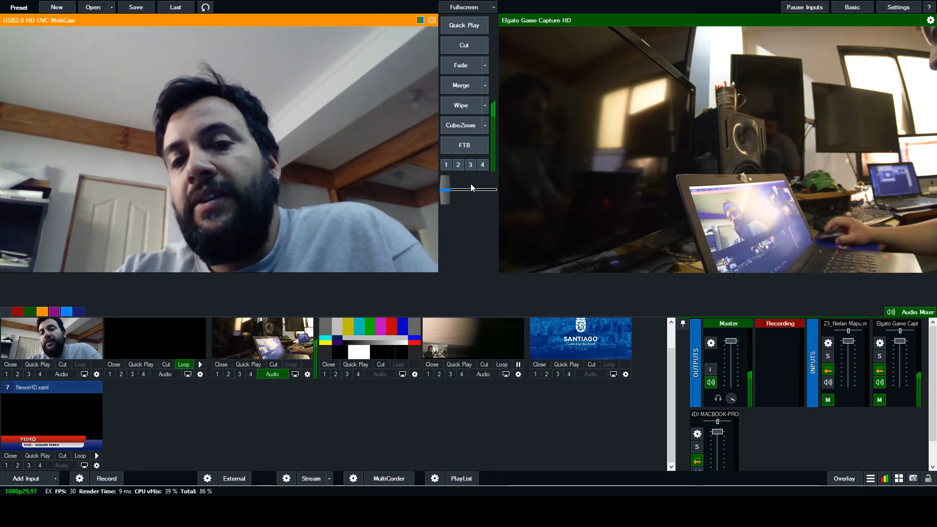
{"action": "left_click_drag", "start_coordinate": [444, 195], "coordinate": [504, 186]}
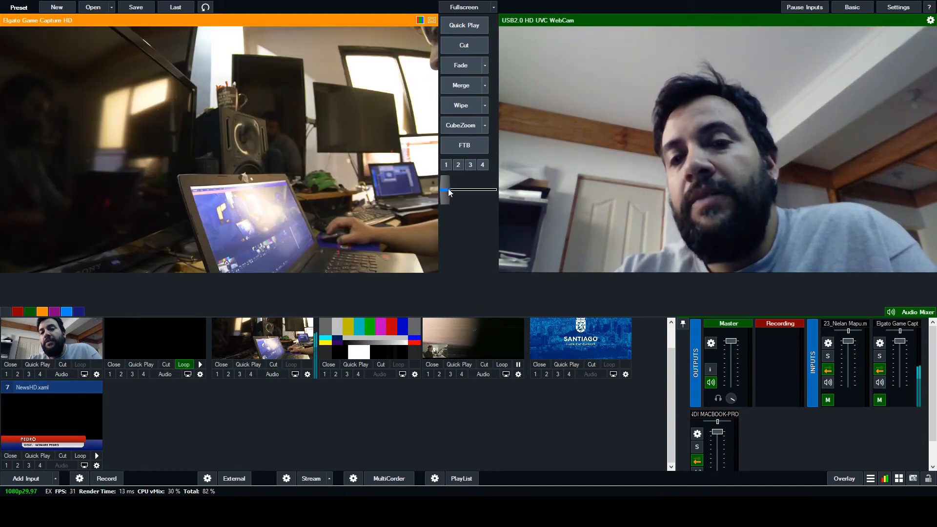
{"action": "left_click_drag", "start_coordinate": [446, 191], "coordinate": [545, 194]}
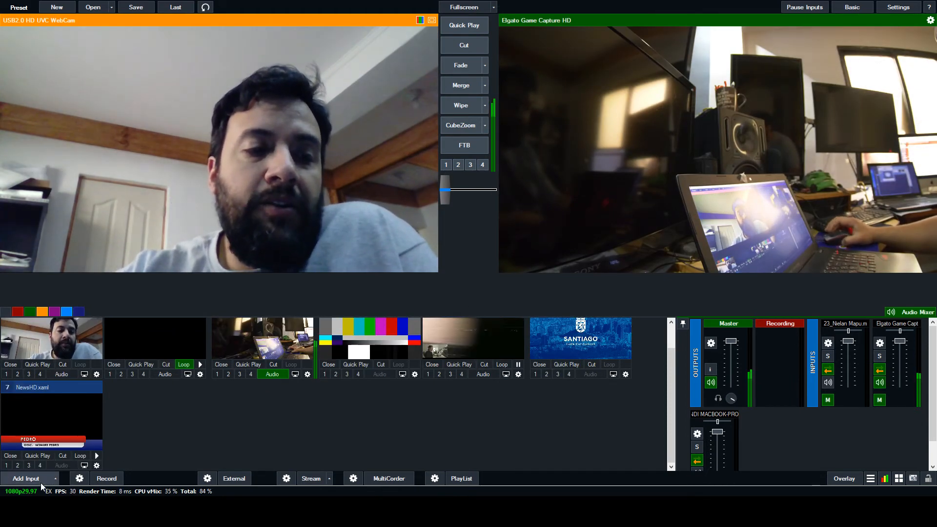
- Cut the Santiago logo image, the NDI Firefox input and Colour Bars to the output in turn
{"action": "left_click", "coordinate": [544, 349]}
{"action": "left_click", "coordinate": [466, 51]}
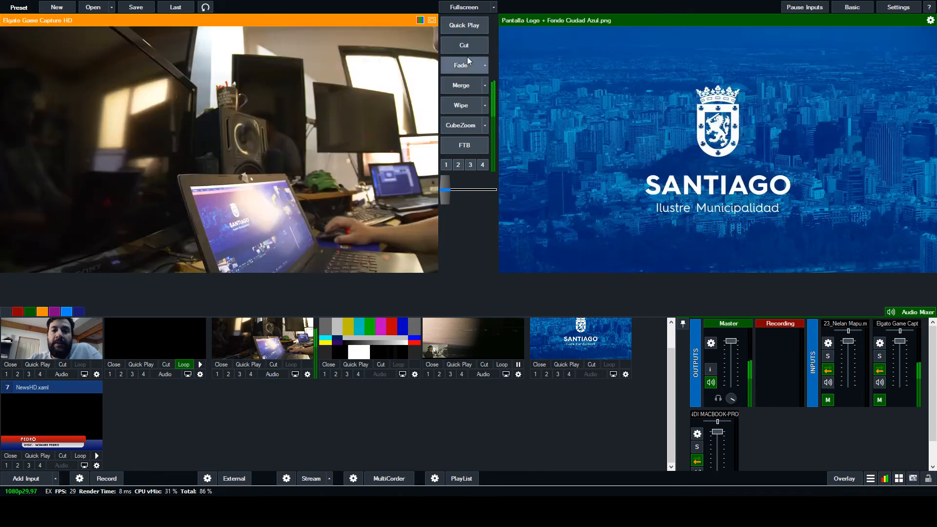
{"action": "left_click", "coordinate": [490, 341]}
{"action": "left_click", "coordinate": [463, 52]}
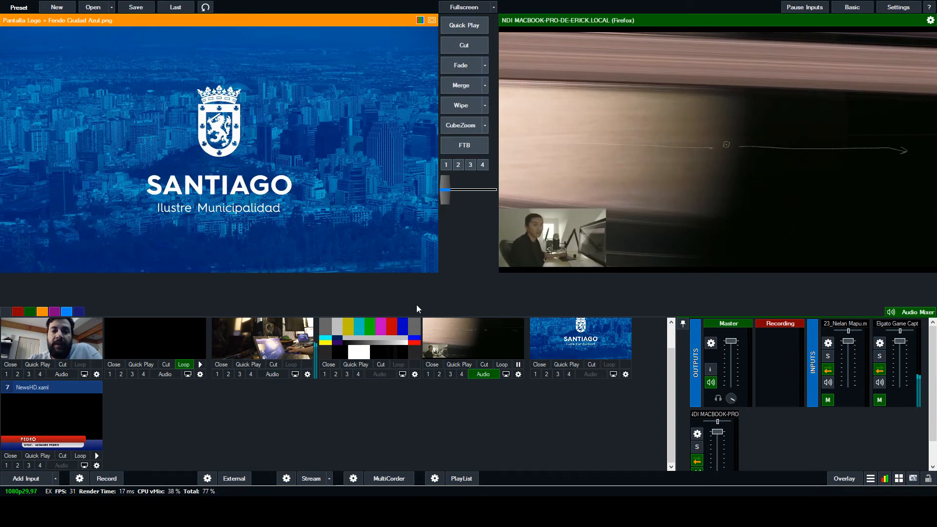
{"action": "left_click", "coordinate": [407, 337]}
{"action": "left_click", "coordinate": [467, 45]}
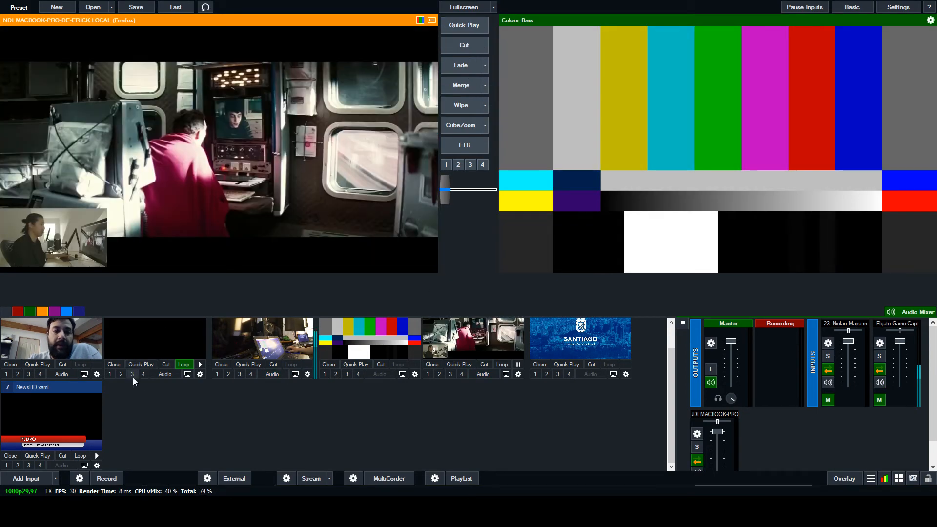
- Rename the USB2.0 HD UVC WebCam input as WebCam, 23_Nielan Mapu.mov as Video 01 and Elgato Game Capture HD as GH5s
{"action": "scroll", "coordinate": [235, 404], "scroll_direction": "up", "scroll_amount": 1}
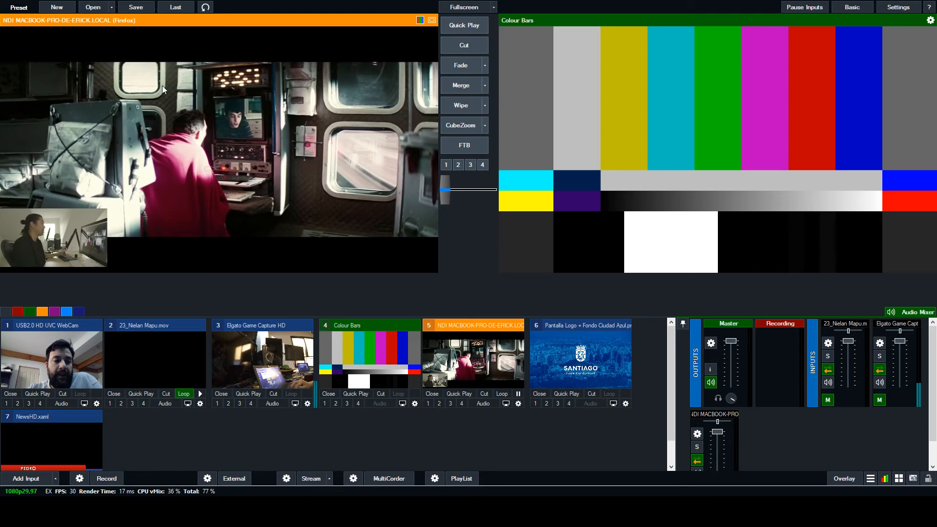
{"action": "left_click", "coordinate": [154, 347]}
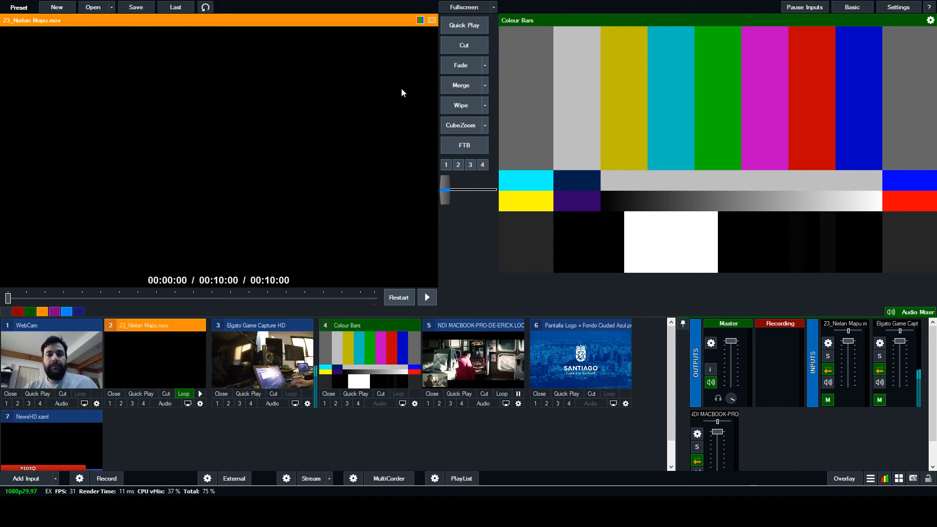
{"action": "left_click", "coordinate": [531, 60]}
{"action": "left_click", "coordinate": [271, 351]}
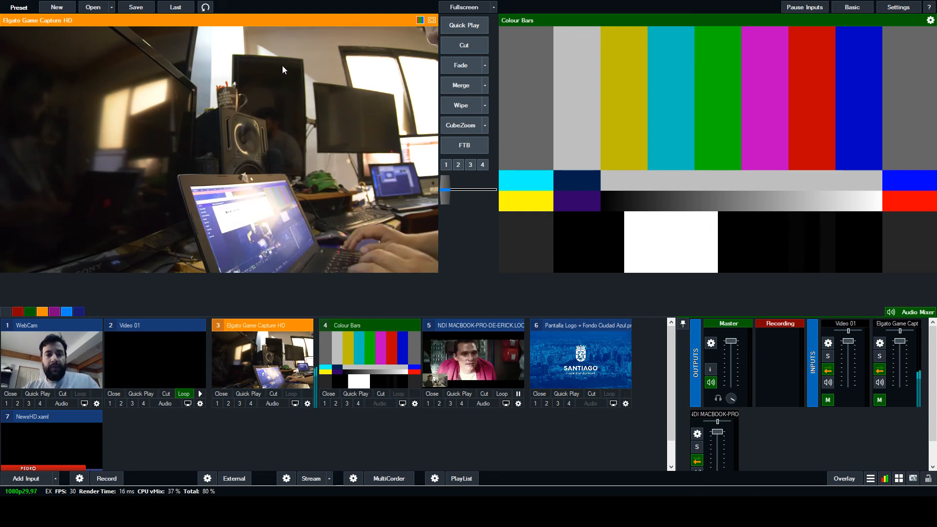
- Preview the WebCam, Video 01, GH5s and Colour Bars inputs one after another
{"action": "left_click", "coordinate": [71, 358]}
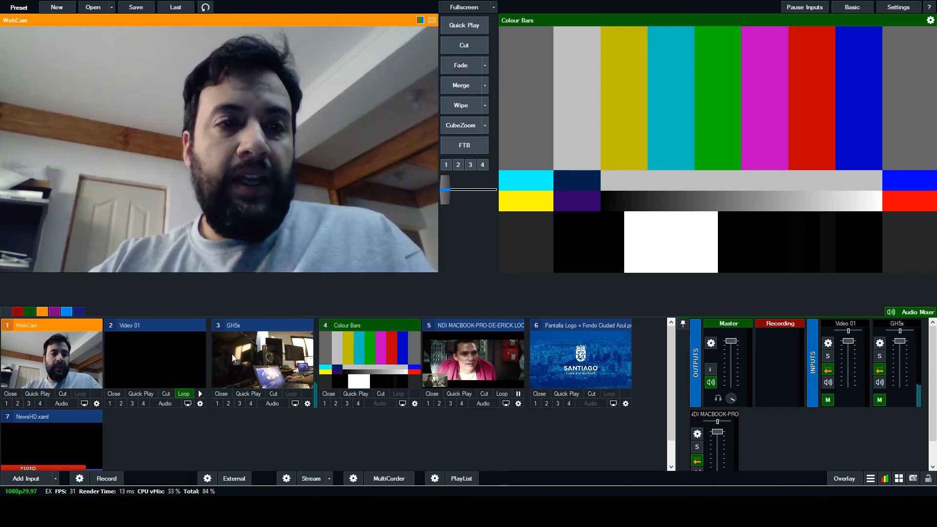
{"action": "left_click", "coordinate": [232, 353]}
{"action": "left_click", "coordinate": [186, 361]}
{"action": "left_click", "coordinate": [61, 351]}
{"action": "left_click", "coordinate": [142, 348]}
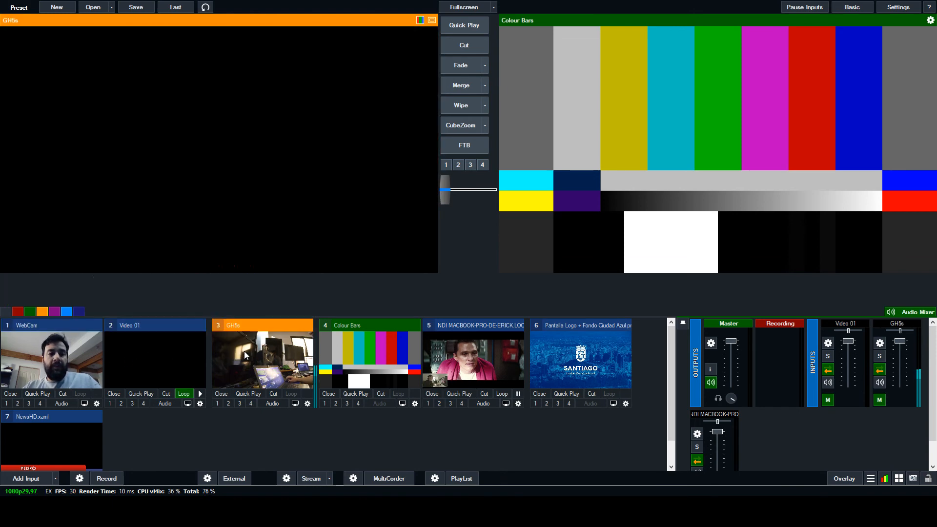
{"action": "left_click", "coordinate": [244, 350]}
{"action": "left_click", "coordinate": [368, 356]}
{"action": "left_click", "coordinate": [278, 383]}
- Preview the NDI Firefox input and rename it as Mac
{"action": "left_click", "coordinate": [461, 355]}
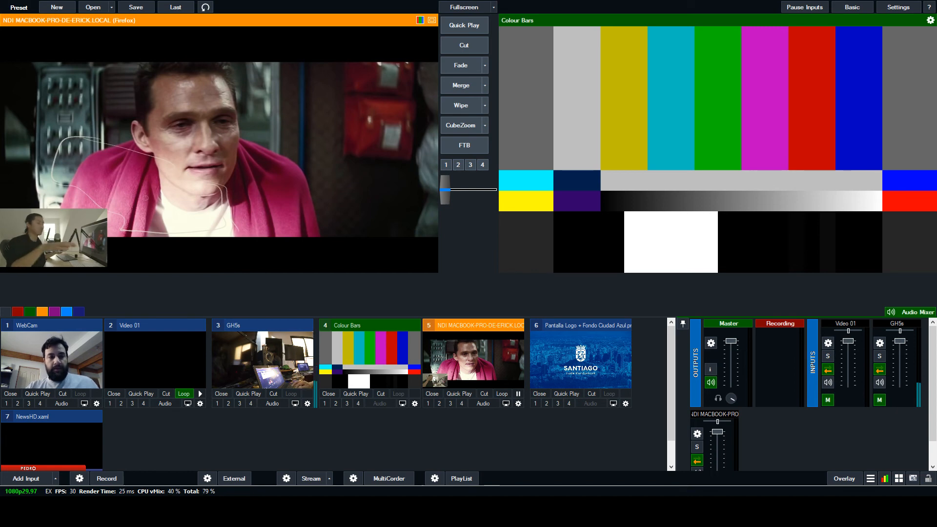
{"action": "left_click", "coordinate": [550, 56]}
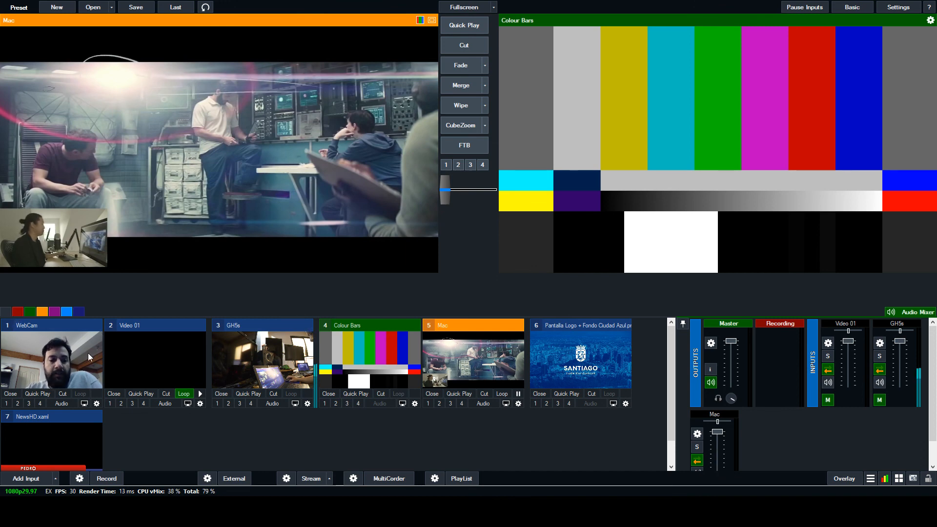
- View the red, green and magenta input categories, and return to the list of all inputs
{"action": "left_click", "coordinate": [19, 310]}
{"action": "left_click", "coordinate": [30, 311]}
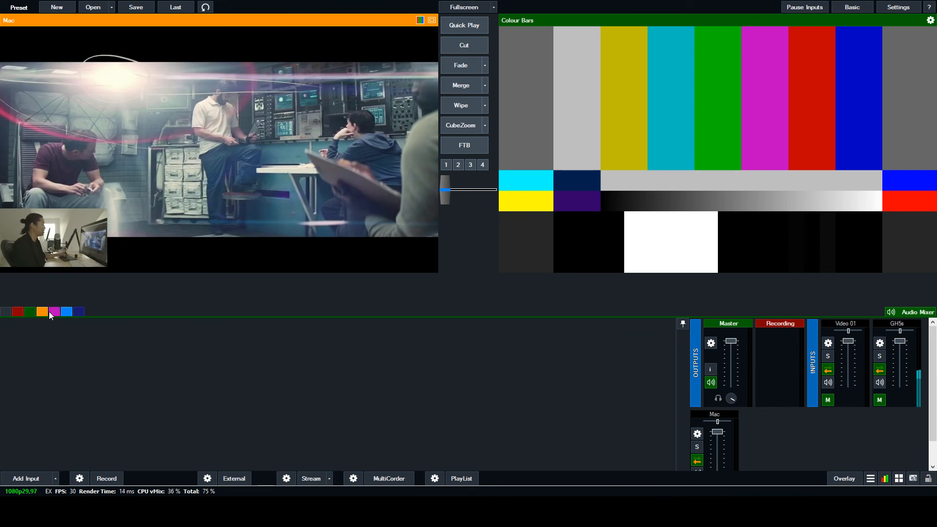
{"action": "left_click", "coordinate": [54, 312]}
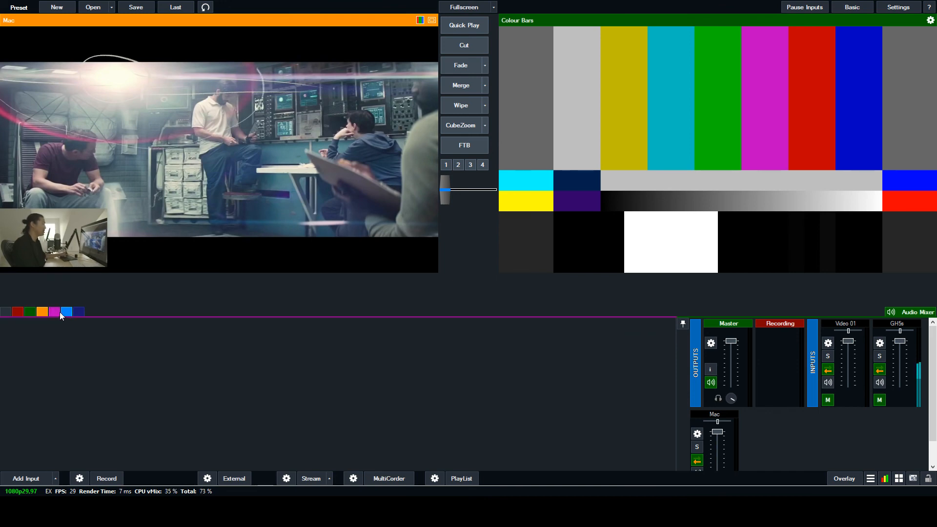
{"action": "left_click", "coordinate": [5, 312]}
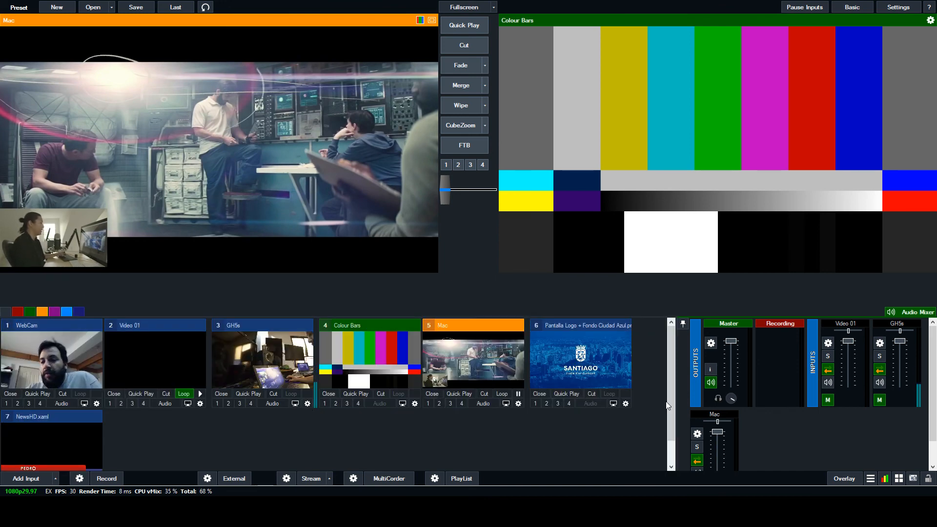